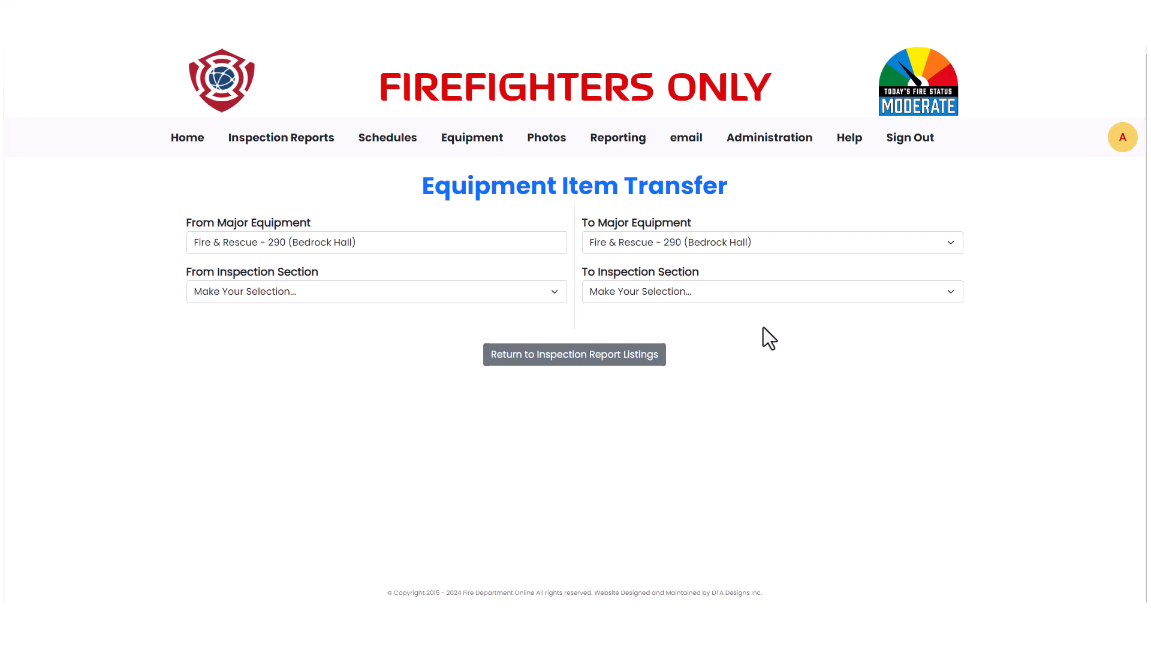
- Set the inspection section to transfer from to Passenger Side Compartment 1
{"action": "left_click", "coordinate": [494, 293]}
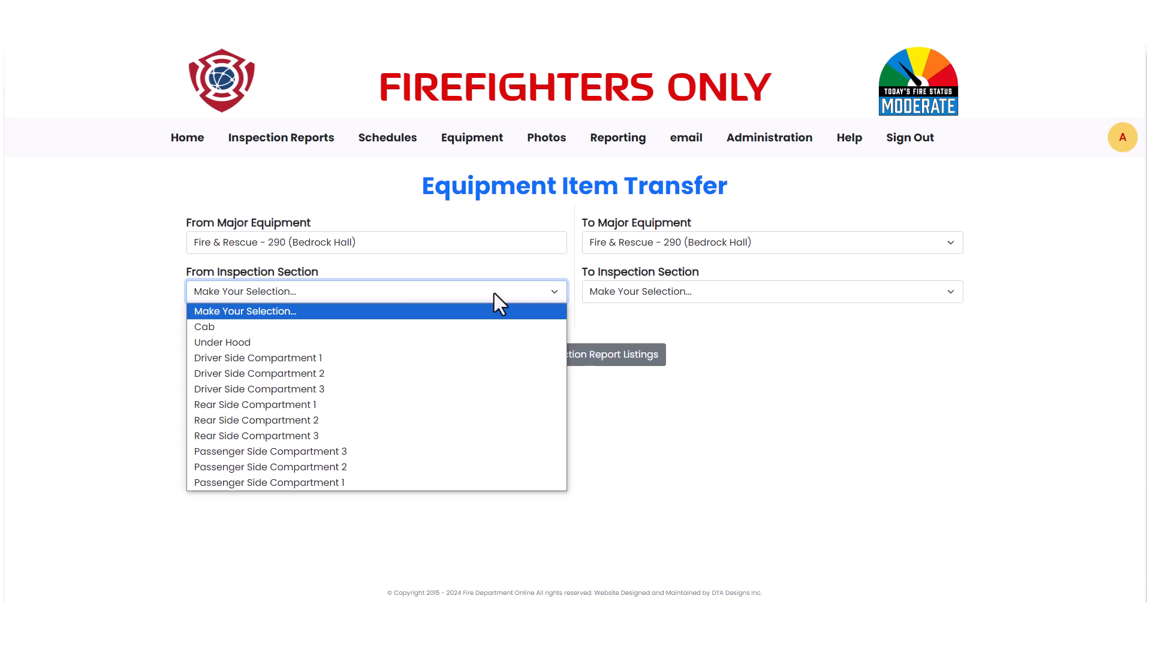
{"action": "left_click", "coordinate": [353, 484]}
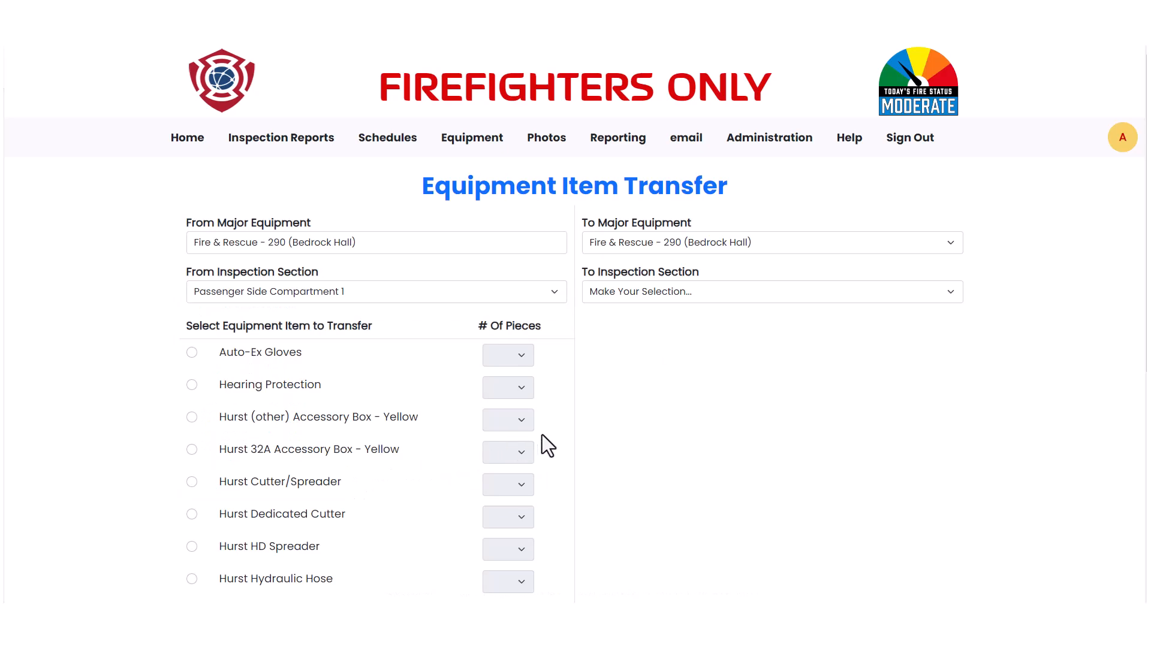
- Choose Push Broom as the equipment item to transfer and open its number-of-pieces options
{"action": "scroll", "coordinate": [593, 430], "scroll_direction": "down", "scroll_amount": 4}
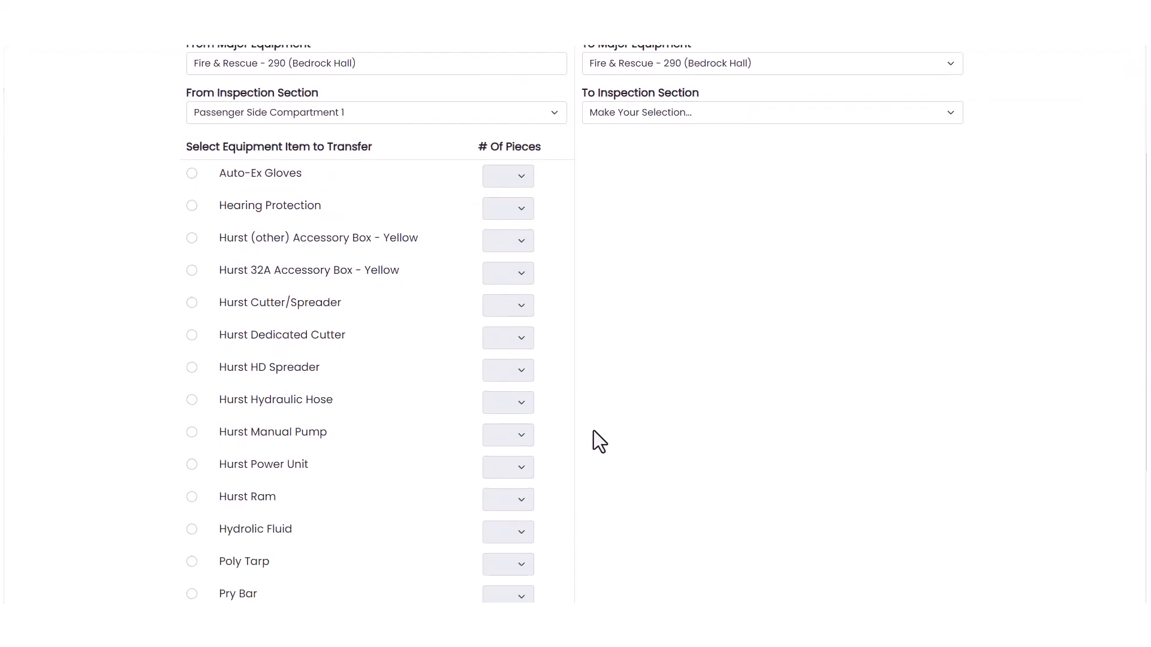
{"action": "scroll", "coordinate": [593, 431], "scroll_direction": "down", "scroll_amount": 3}
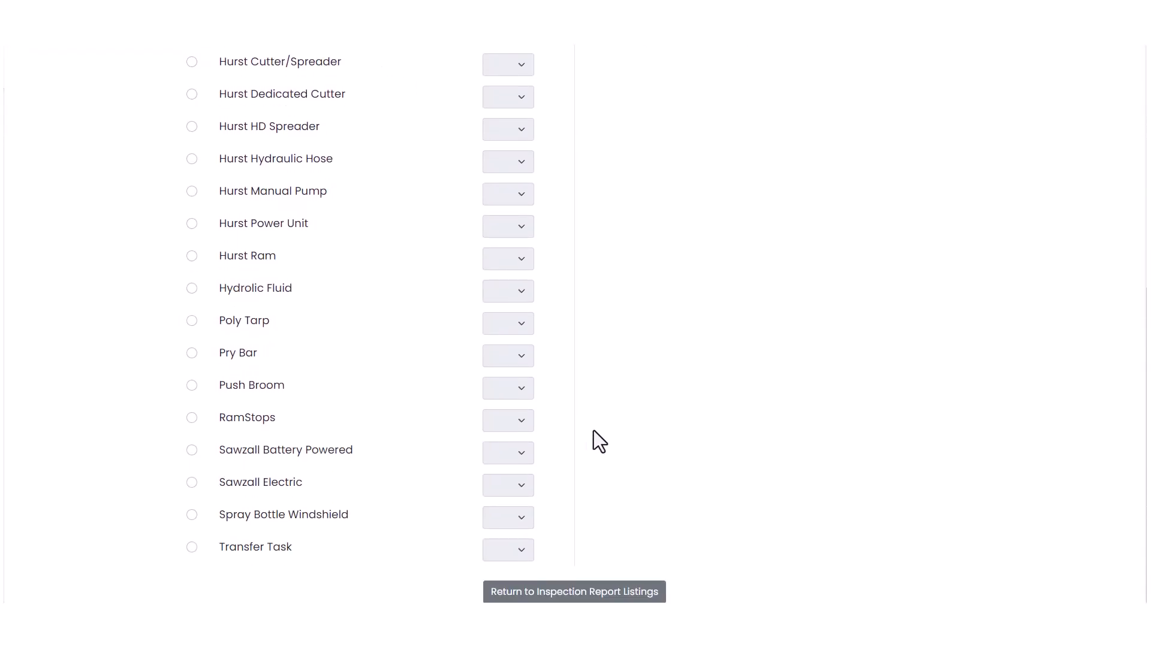
{"action": "left_click", "coordinate": [192, 386]}
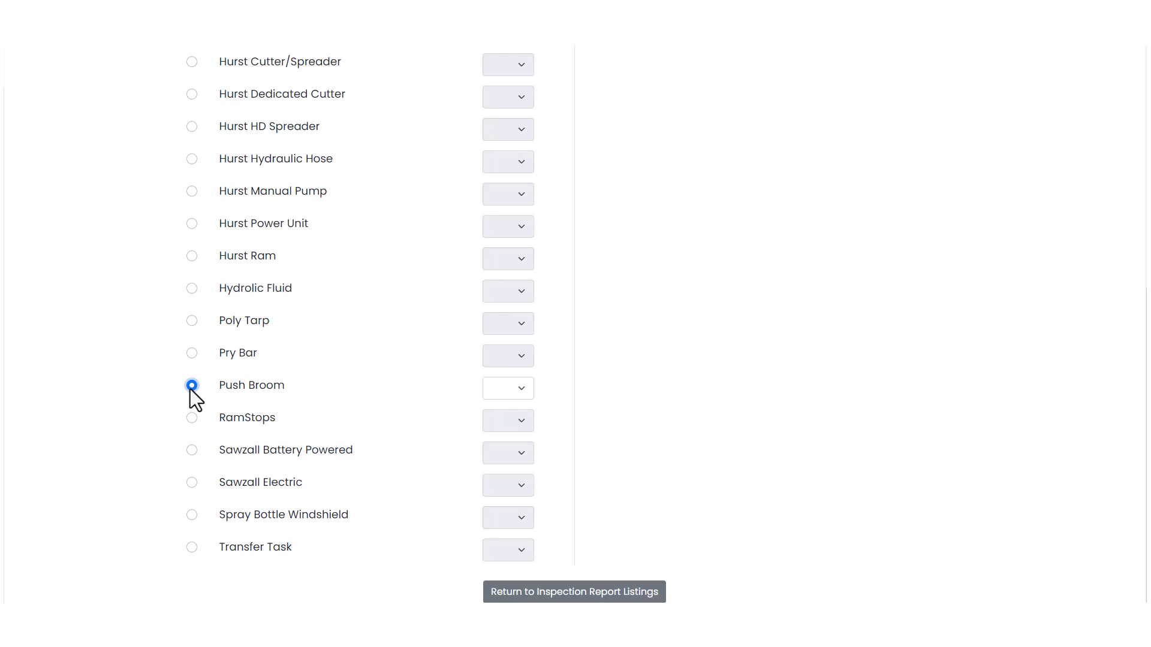
{"action": "left_click", "coordinate": [523, 393]}
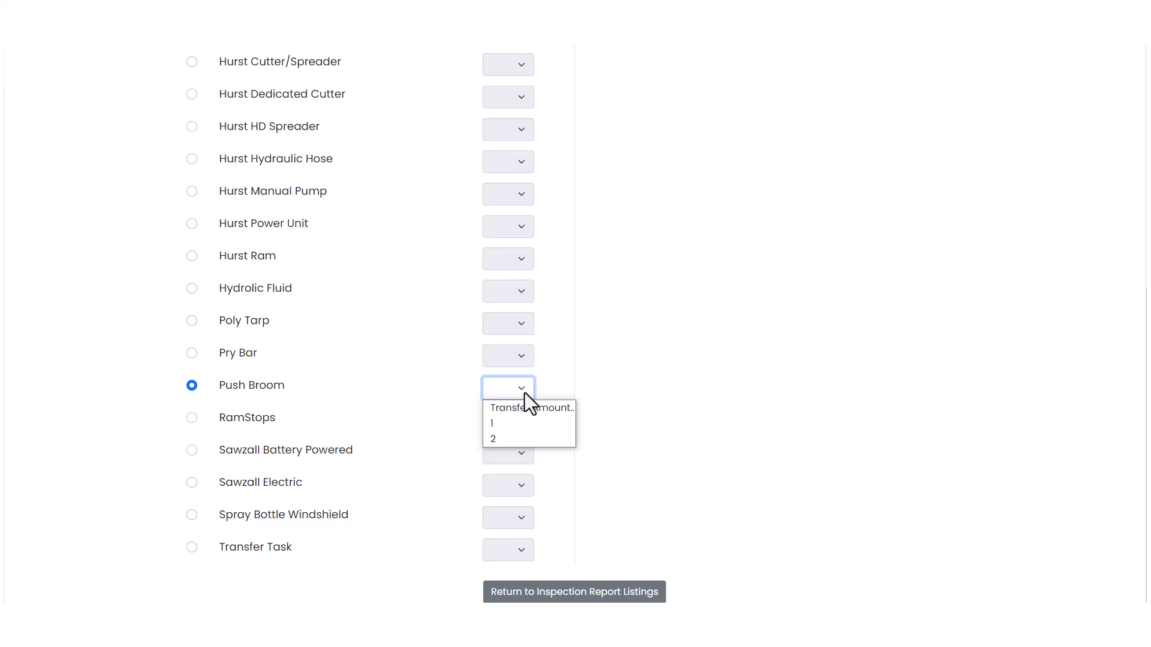
- Choose Transfer Task as the item to transfer, with Task as its transfer amount
{"action": "left_click", "coordinate": [193, 547]}
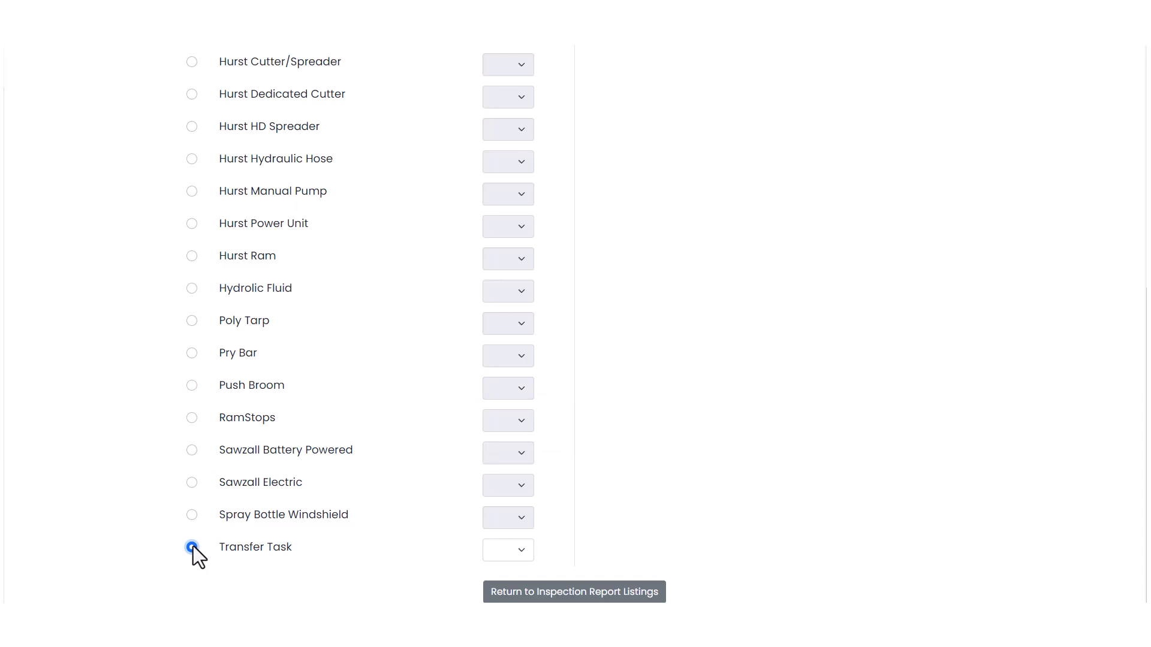
{"action": "left_click", "coordinate": [514, 550]}
- Set the transfer destination to Passenger Side Compartment 4 on Pumper - 270 (Bedrock Hall)
{"action": "scroll", "coordinate": [623, 503], "scroll_direction": "up", "scroll_amount": 7}
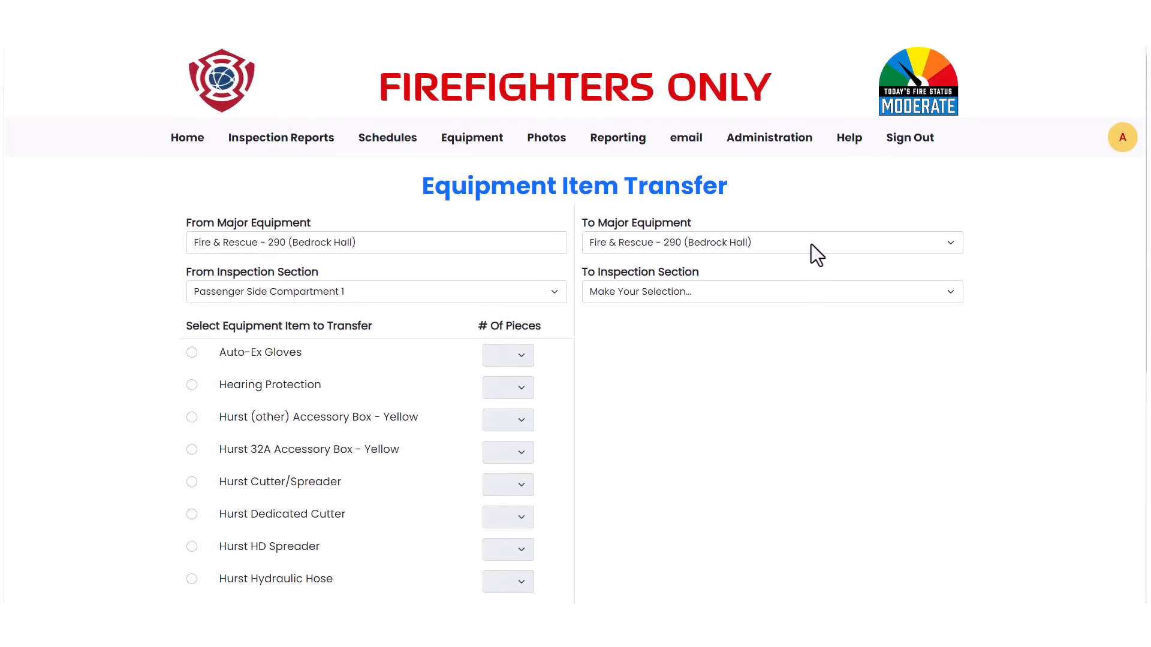
{"action": "left_click", "coordinate": [810, 244]}
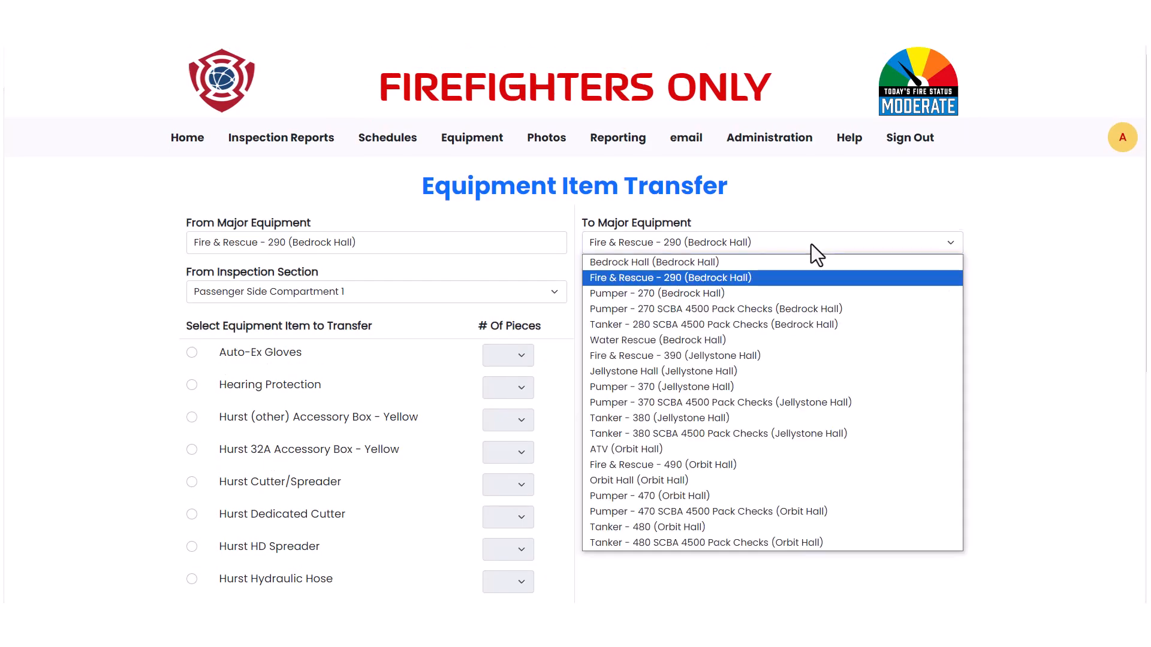
{"action": "left_click", "coordinate": [778, 293]}
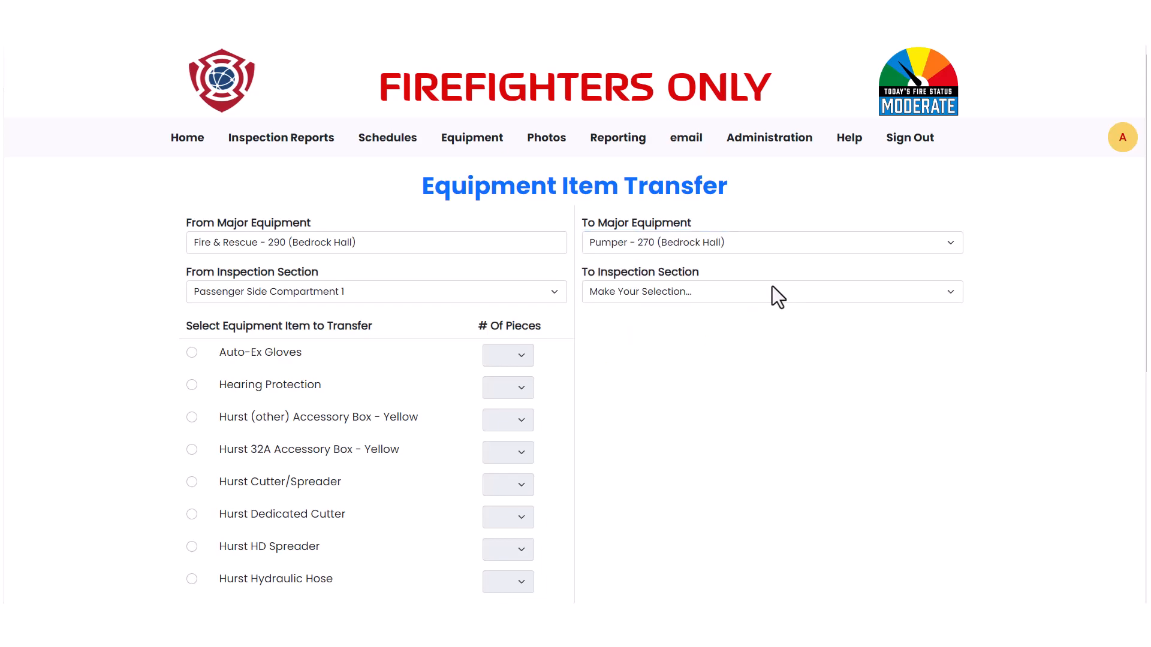
{"action": "left_click", "coordinate": [776, 294]}
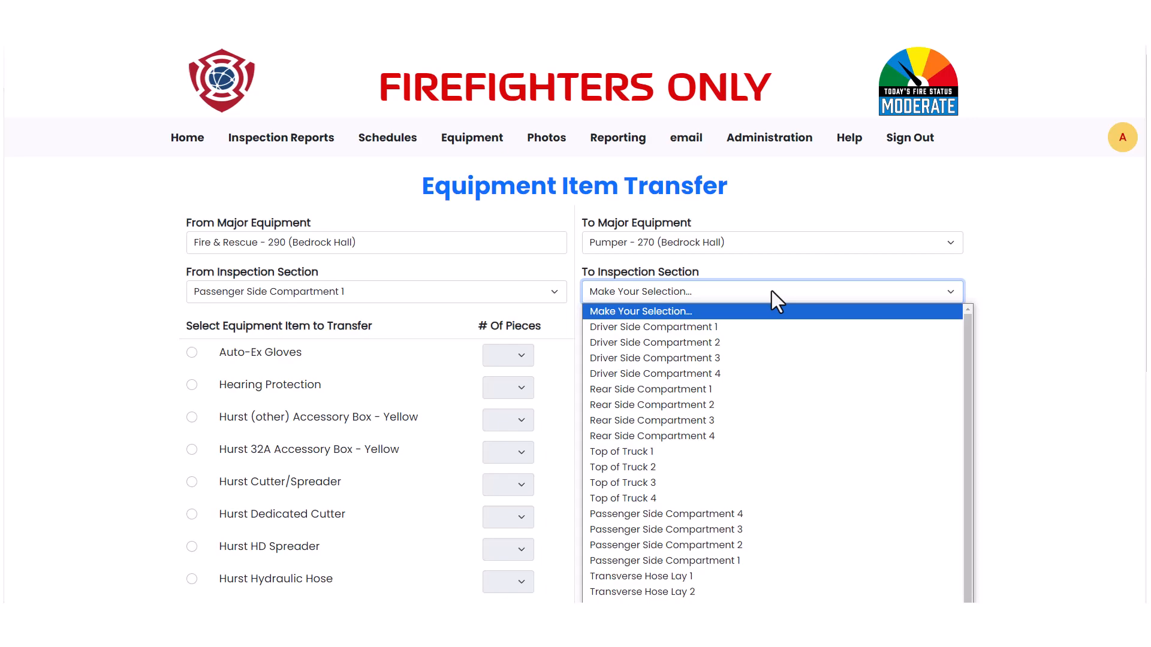
{"action": "left_click", "coordinate": [753, 516]}
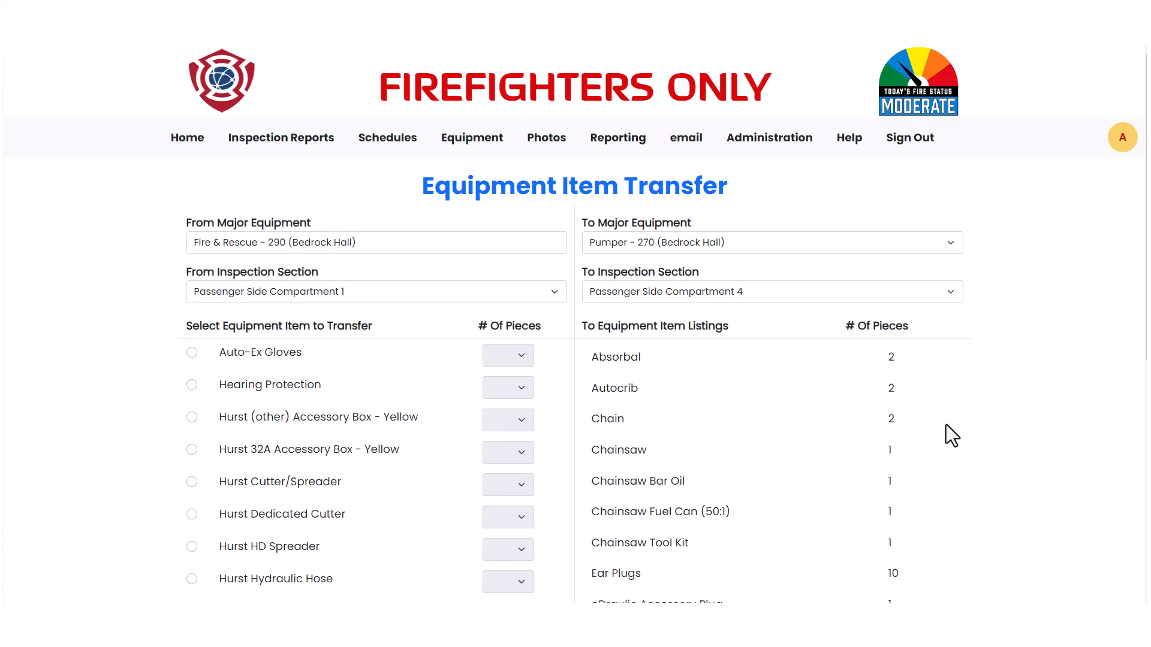
- Carry out the transfer of Transfer Task to the selected pumper compartment and check both item lists
{"action": "scroll", "coordinate": [946, 425], "scroll_direction": "down", "scroll_amount": 4}
{"action": "scroll", "coordinate": [945, 424], "scroll_direction": "down", "scroll_amount": 4}
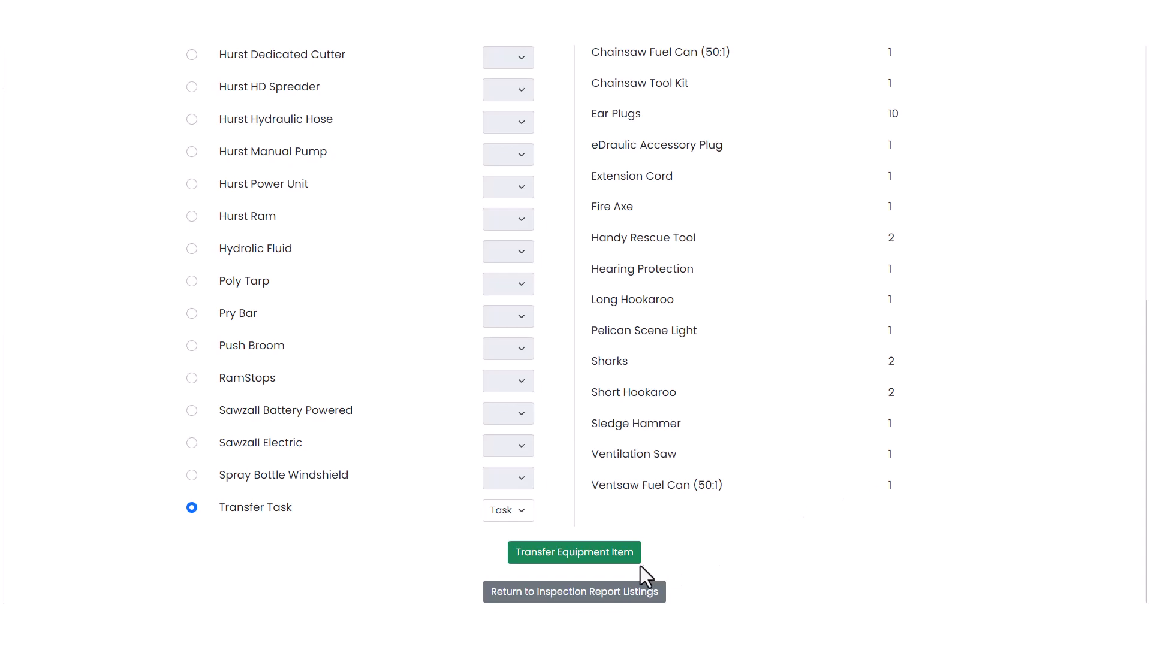
{"action": "left_click", "coordinate": [619, 570]}
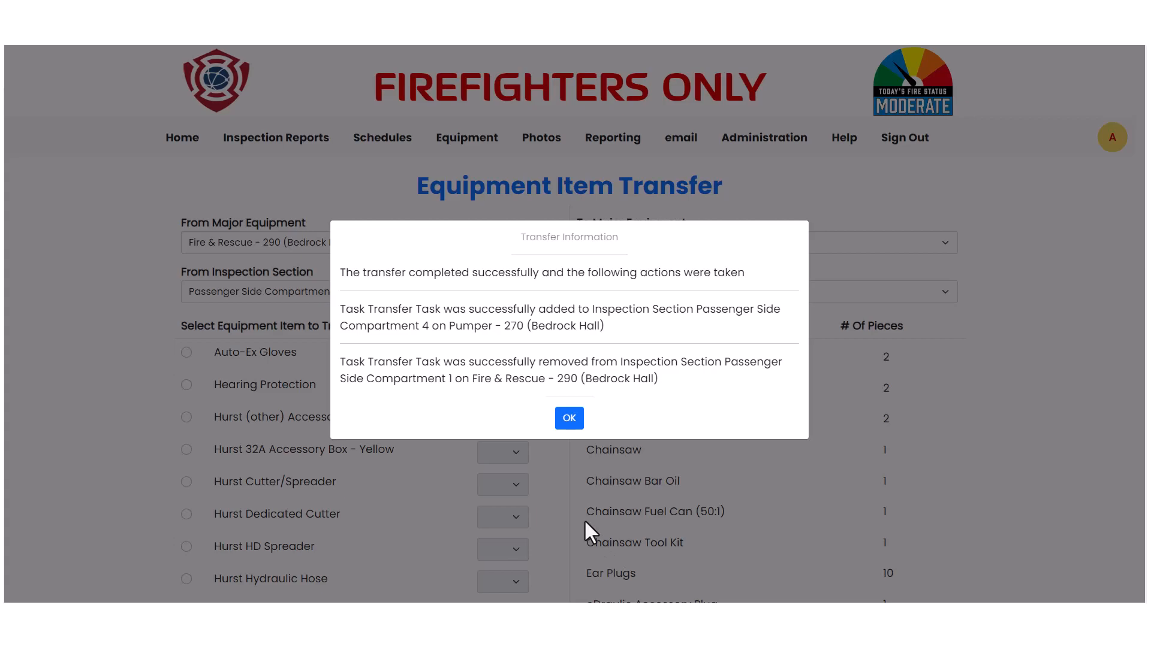
{"action": "left_click", "coordinate": [572, 419]}
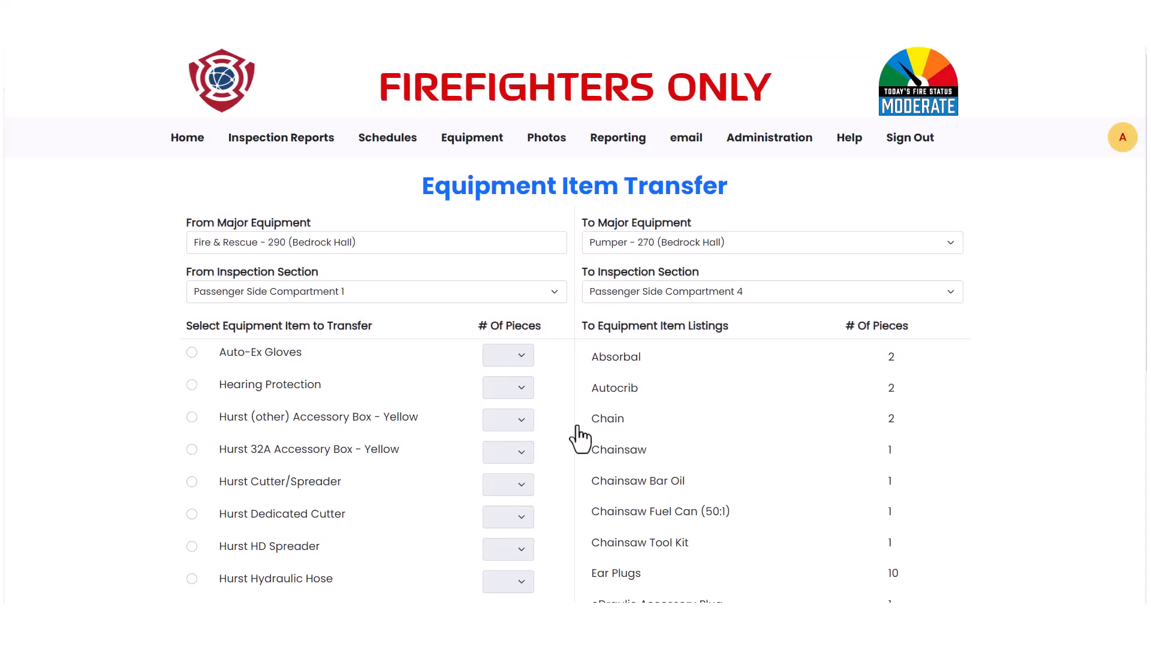
{"action": "scroll", "coordinate": [577, 426], "scroll_direction": "down", "scroll_amount": 3}
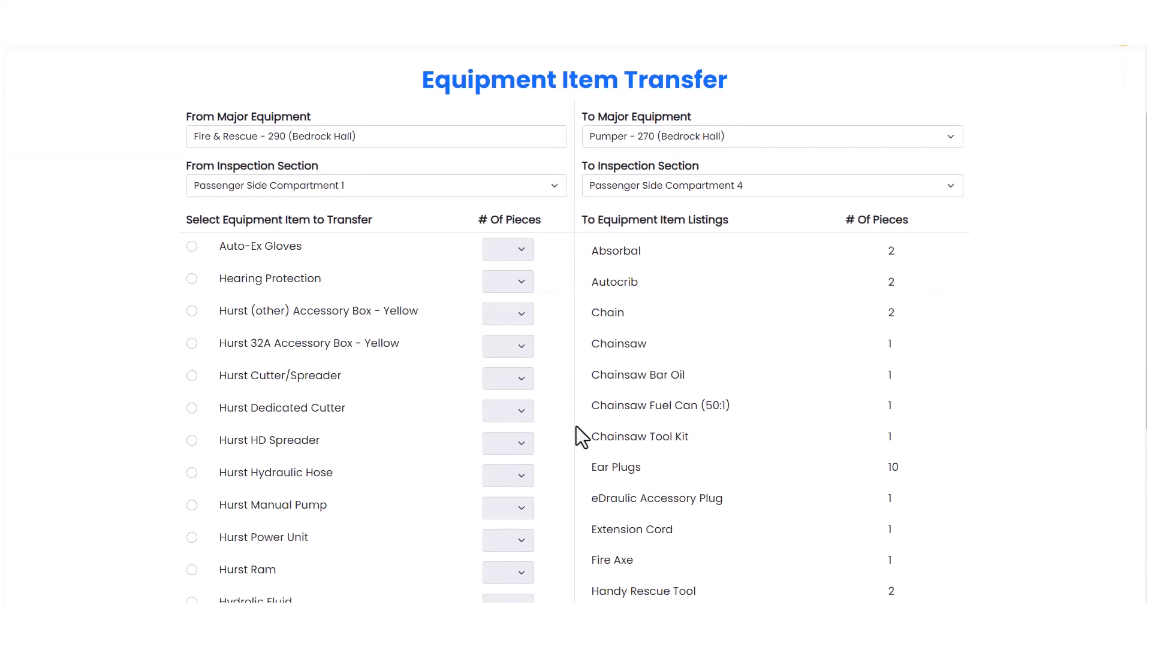
{"action": "scroll", "coordinate": [576, 426], "scroll_direction": "down", "scroll_amount": 4}
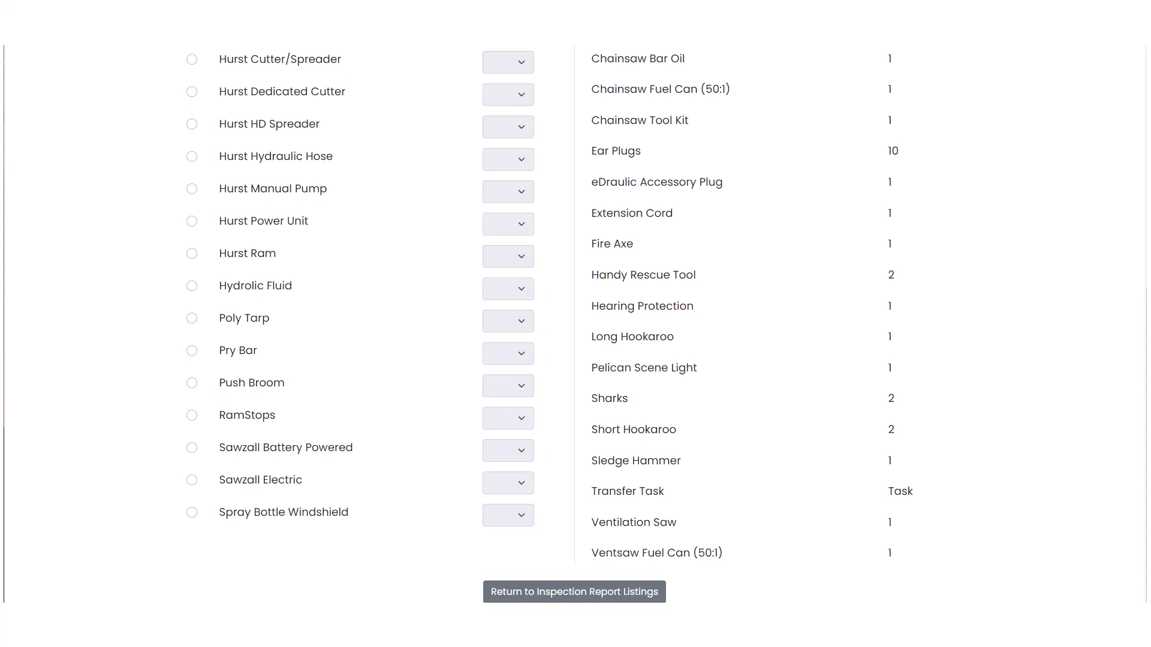
- Choose RamStops as the item to transfer and set its number of pieces to 1
{"action": "left_click", "coordinate": [191, 415]}
{"action": "left_click", "coordinate": [526, 417]}
{"action": "left_click", "coordinate": [519, 457]}
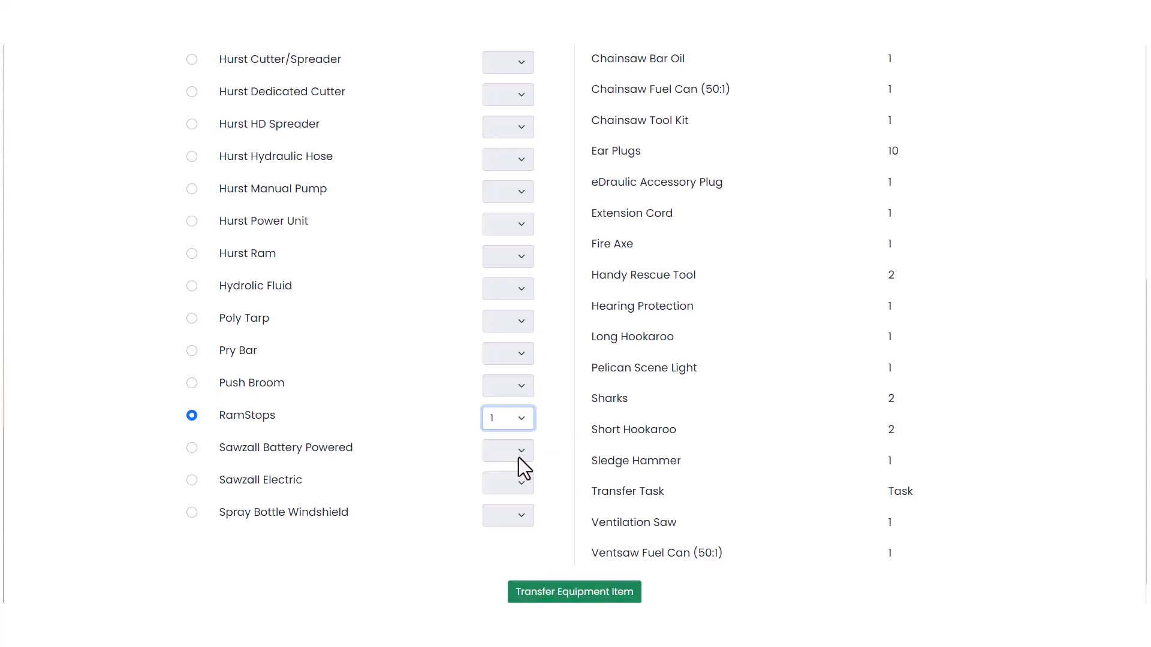
{"action": "scroll", "coordinate": [456, 432], "scroll_direction": "down", "scroll_amount": 1}
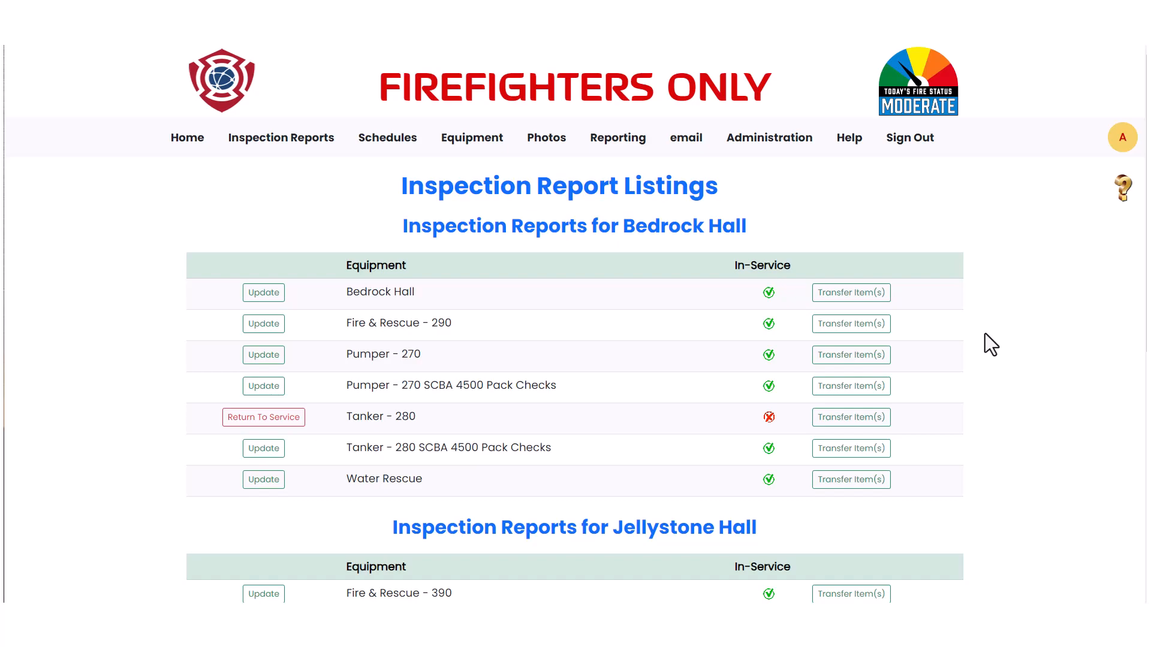
- Open the item transfer for Fire & Rescue - 290 with Driver Side Compartment 1 as the source inspection section
{"action": "left_click", "coordinate": [875, 338]}
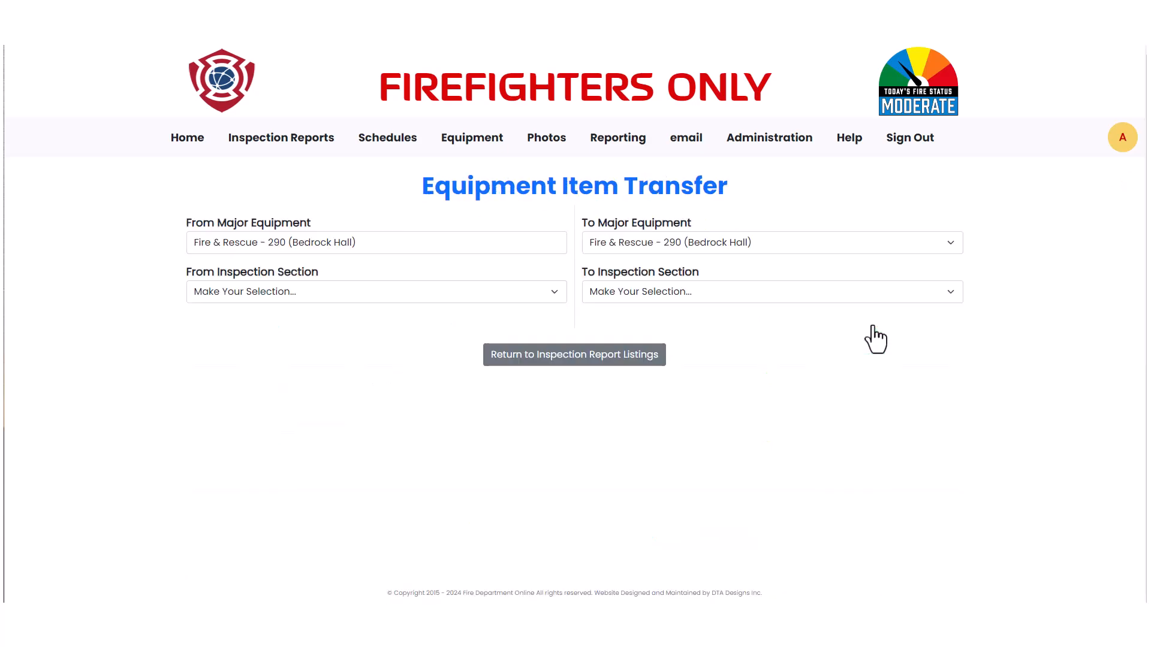
{"action": "left_click", "coordinate": [486, 292]}
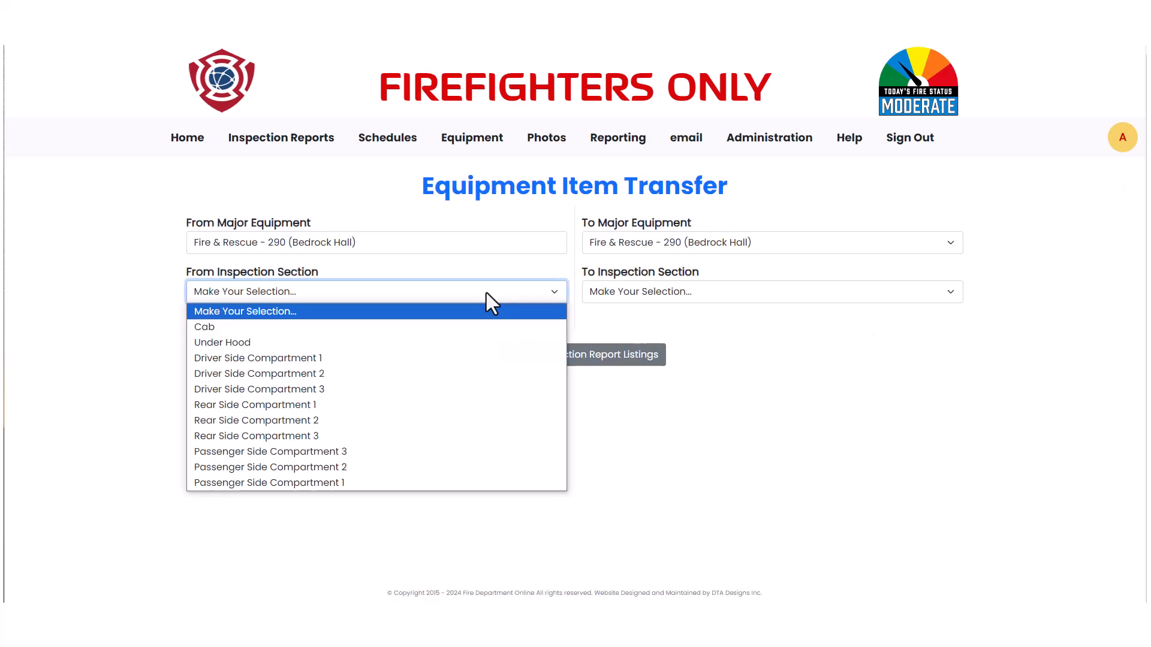
{"action": "left_click", "coordinate": [349, 358]}
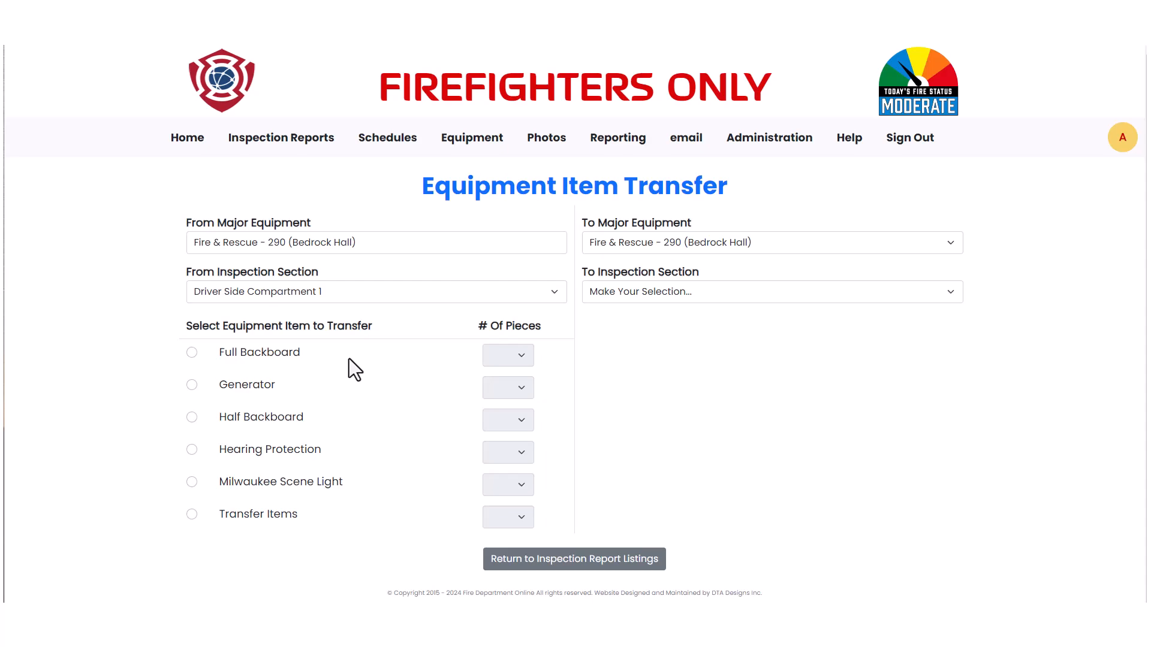
- Set Pumper - 270 (Bedrock Hall) as the receiving equipment and Passenger Side Compartment 4 as its inspection section
{"action": "left_click", "coordinate": [637, 244]}
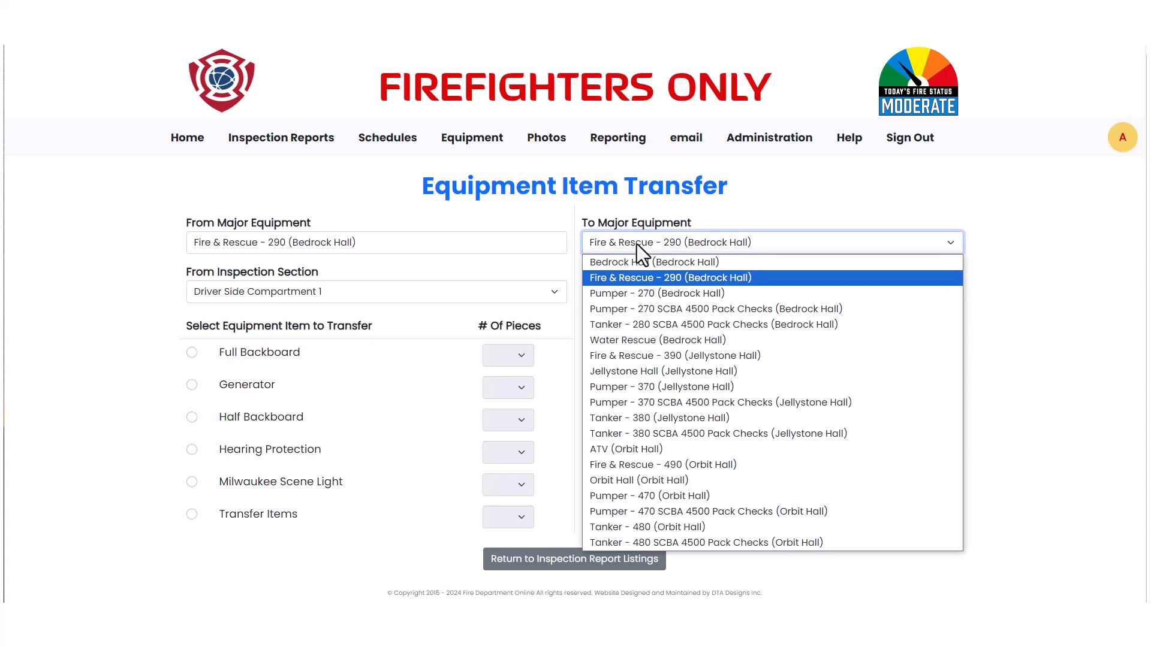
{"action": "left_click", "coordinate": [649, 300]}
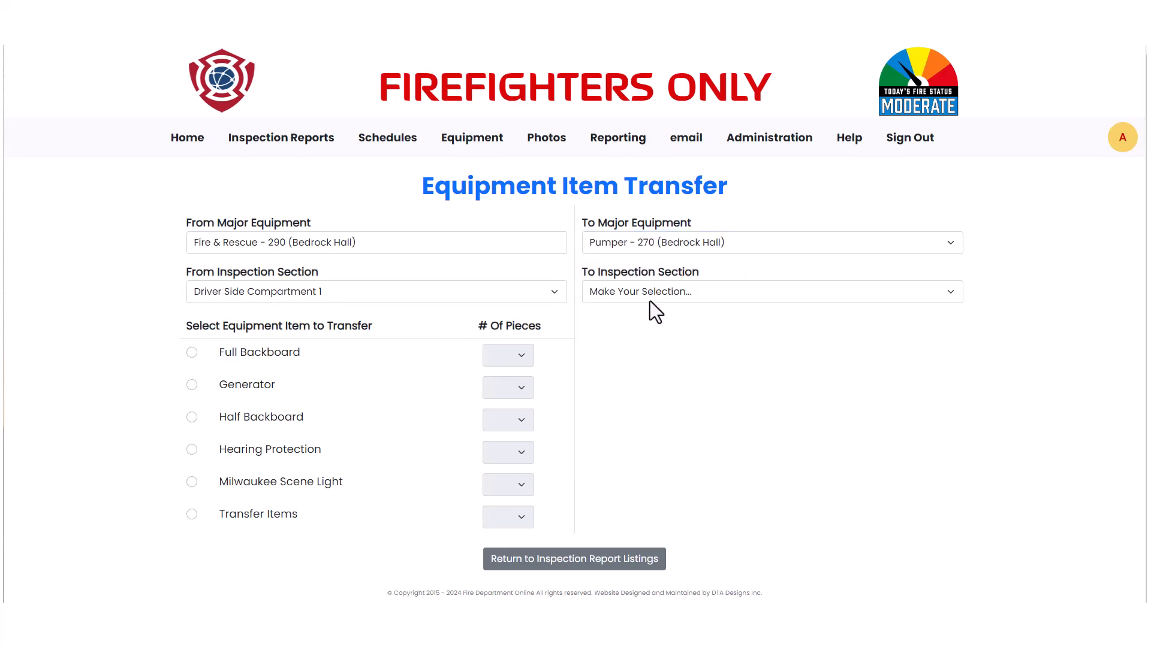
{"action": "left_click", "coordinate": [646, 292]}
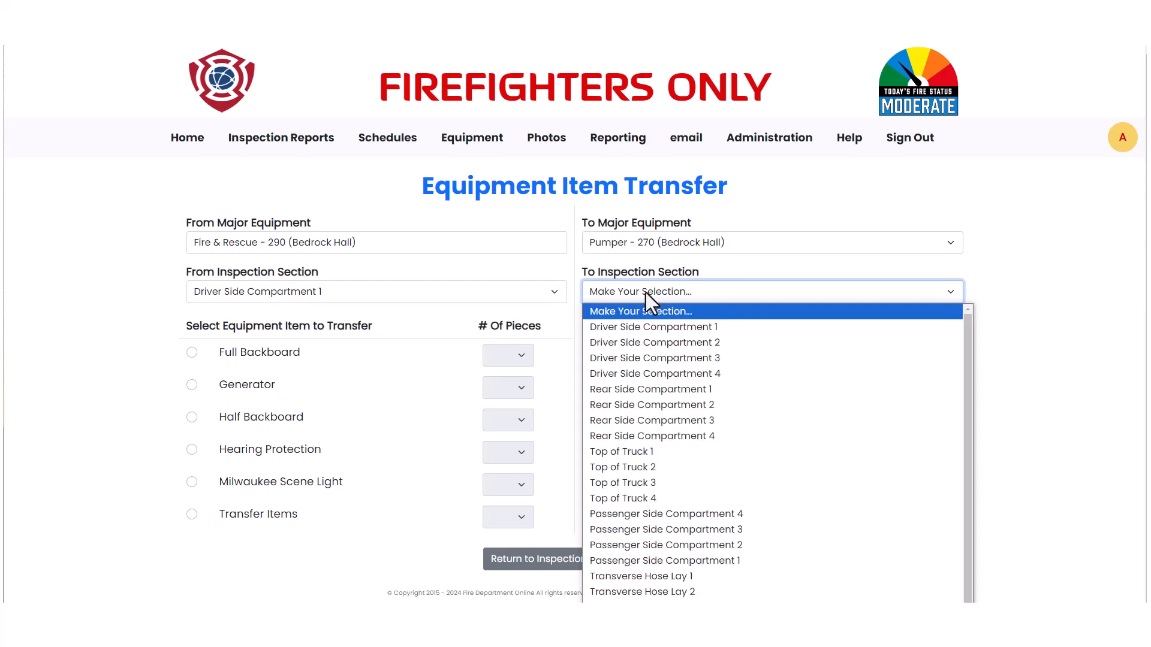
{"action": "left_click", "coordinate": [682, 514]}
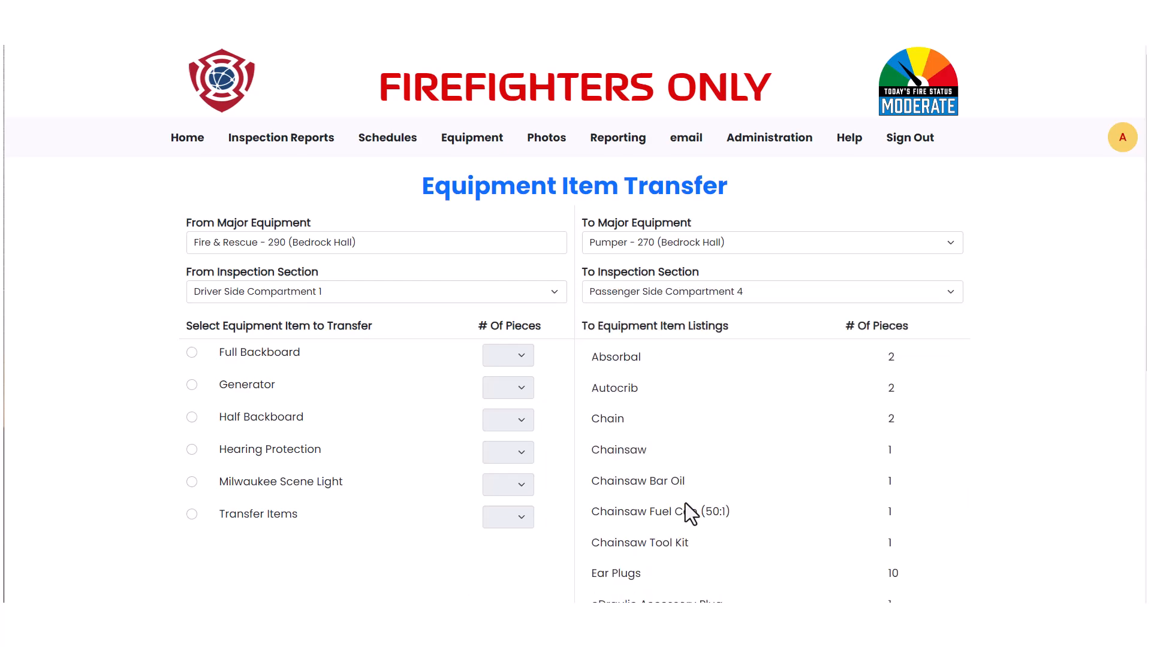
- Choose Transfer Items as the equipment item to transfer and set its number of pieces to 1
{"action": "scroll", "coordinate": [765, 477], "scroll_direction": "down", "scroll_amount": 4}
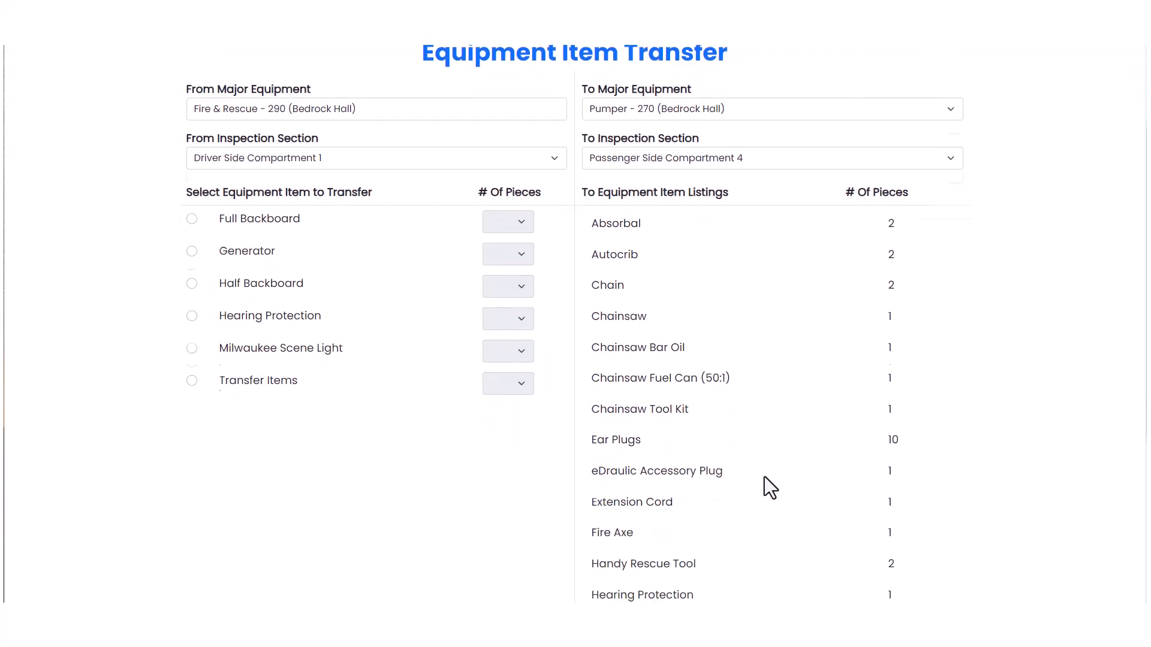
{"action": "scroll", "coordinate": [764, 477], "scroll_direction": "down", "scroll_amount": 3}
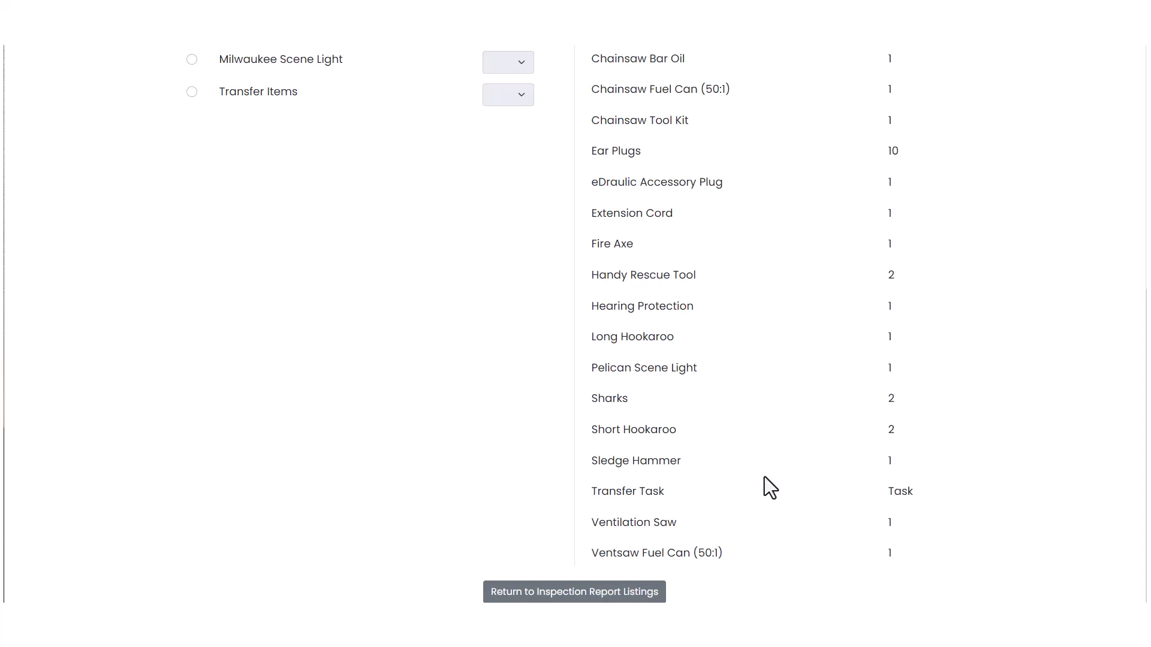
{"action": "left_click", "coordinate": [192, 92]}
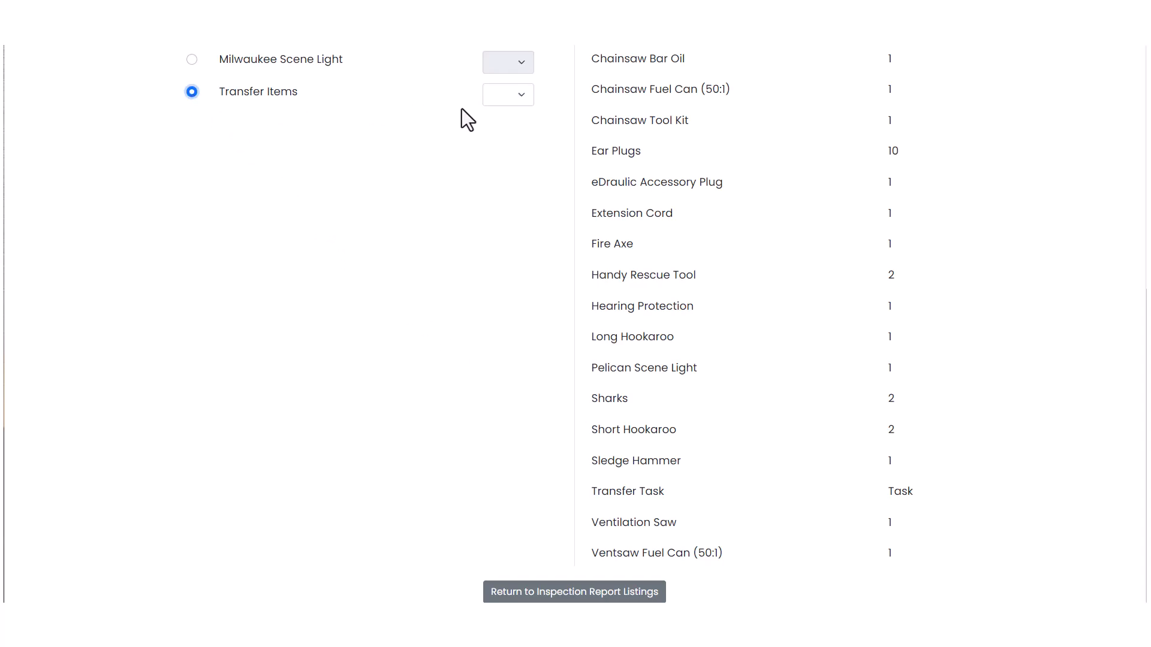
{"action": "left_click", "coordinate": [522, 96]}
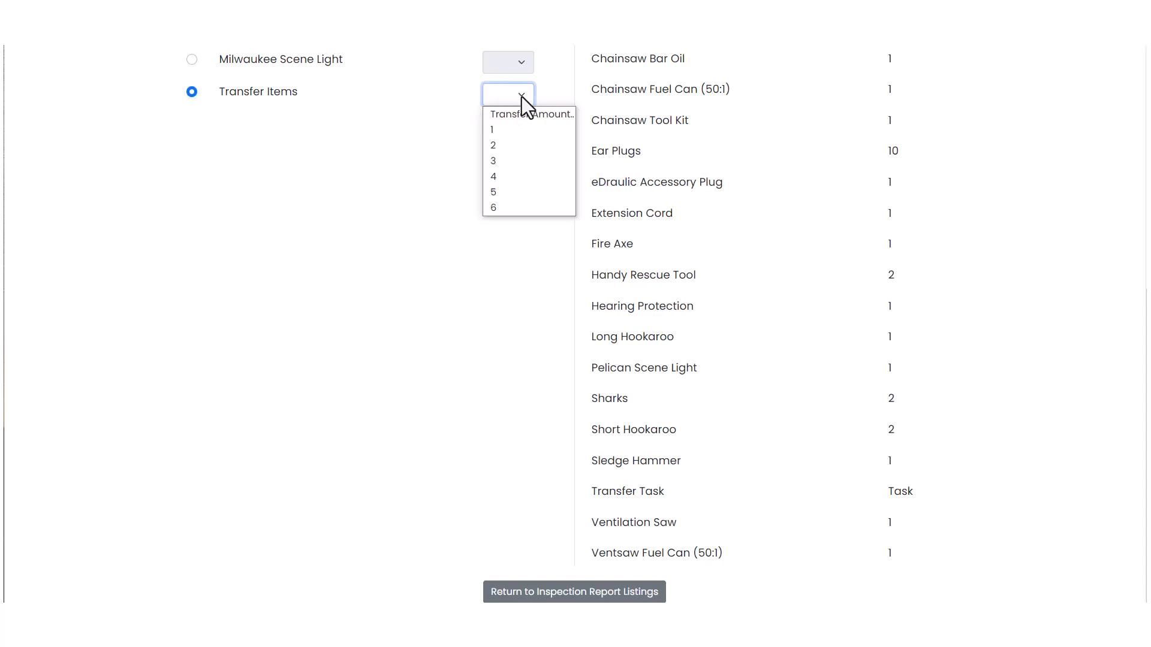
{"action": "left_click", "coordinate": [522, 130]}
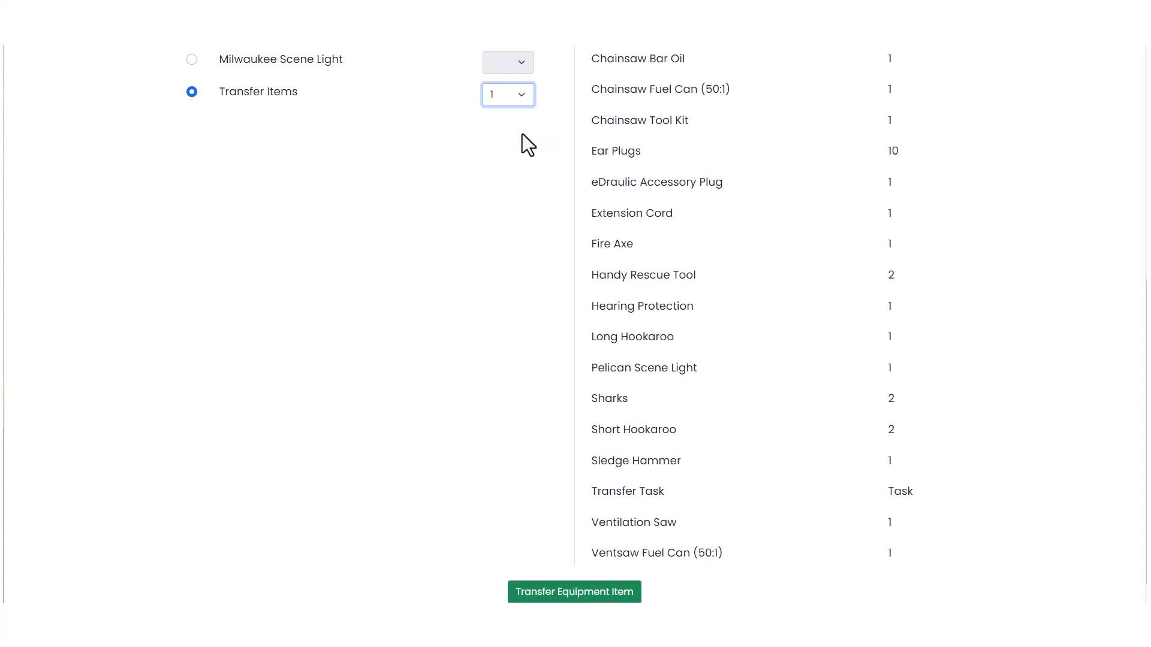
- Carry out the transfer of the Transfer Items piece, close the transfer summary and check the destination's item list
{"action": "scroll", "coordinate": [569, 484], "scroll_direction": "down", "scroll_amount": 1}
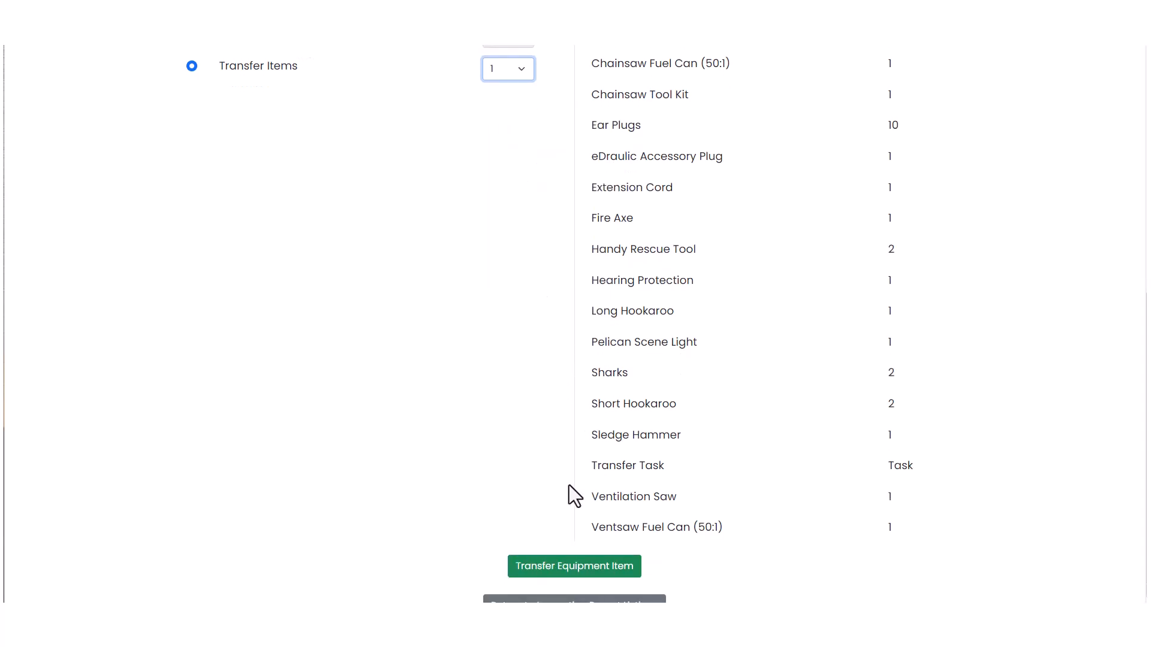
{"action": "left_click", "coordinate": [568, 558]}
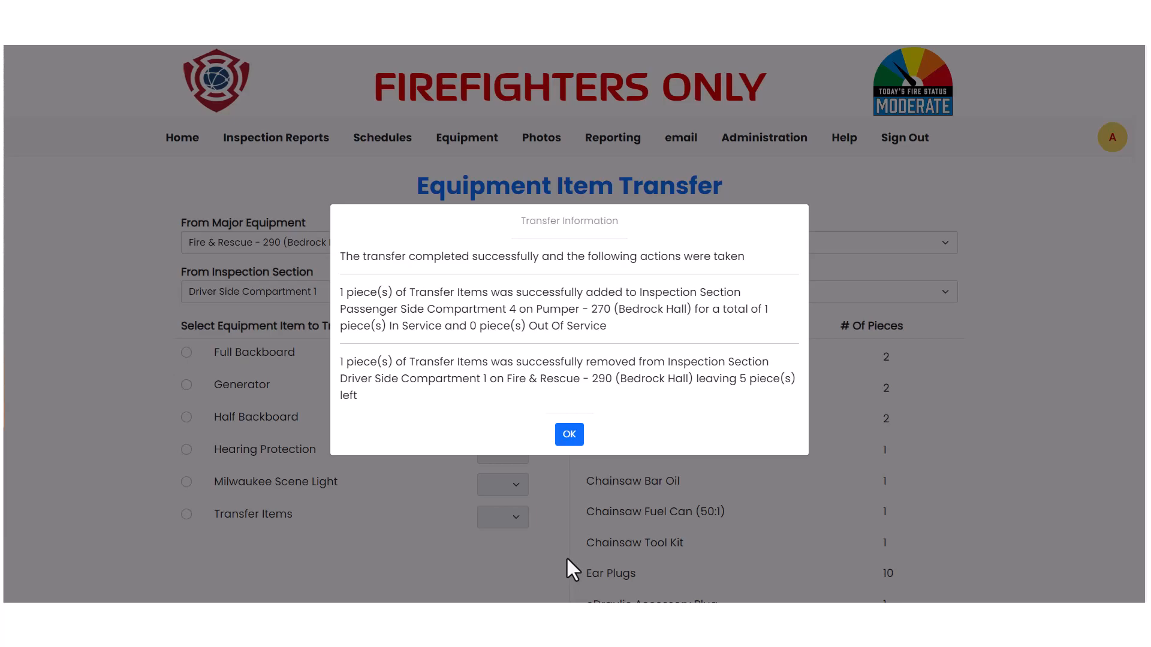
{"action": "left_click", "coordinate": [568, 441]}
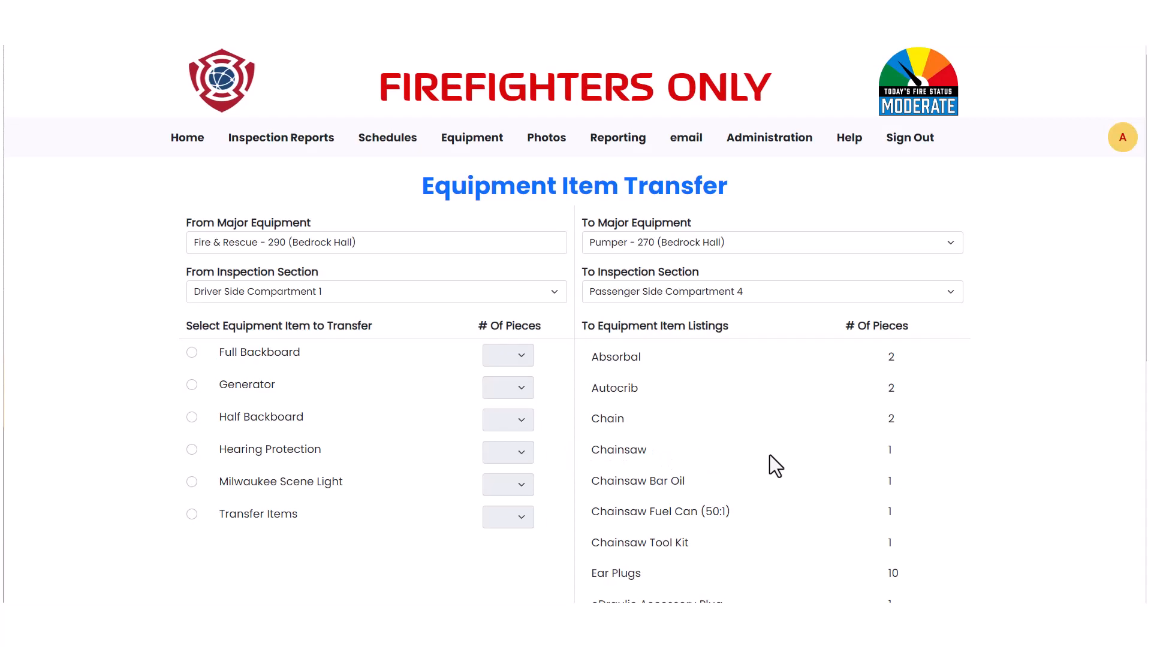
{"action": "scroll", "coordinate": [770, 455], "scroll_direction": "down", "scroll_amount": 4}
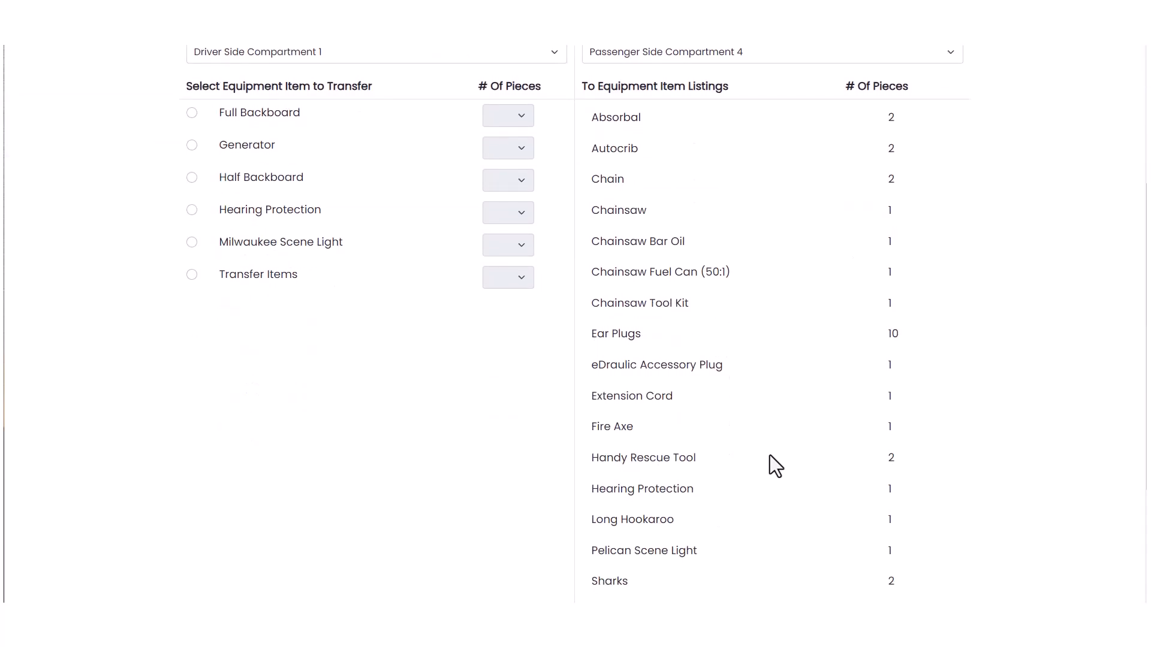
- Transfer 3 pieces of Transfer Items to Passenger Side Compartment 4 on Pumper - 270, close the transfer summary and check the destination's item list
{"action": "scroll", "coordinate": [770, 455], "scroll_direction": "down", "scroll_amount": 2}
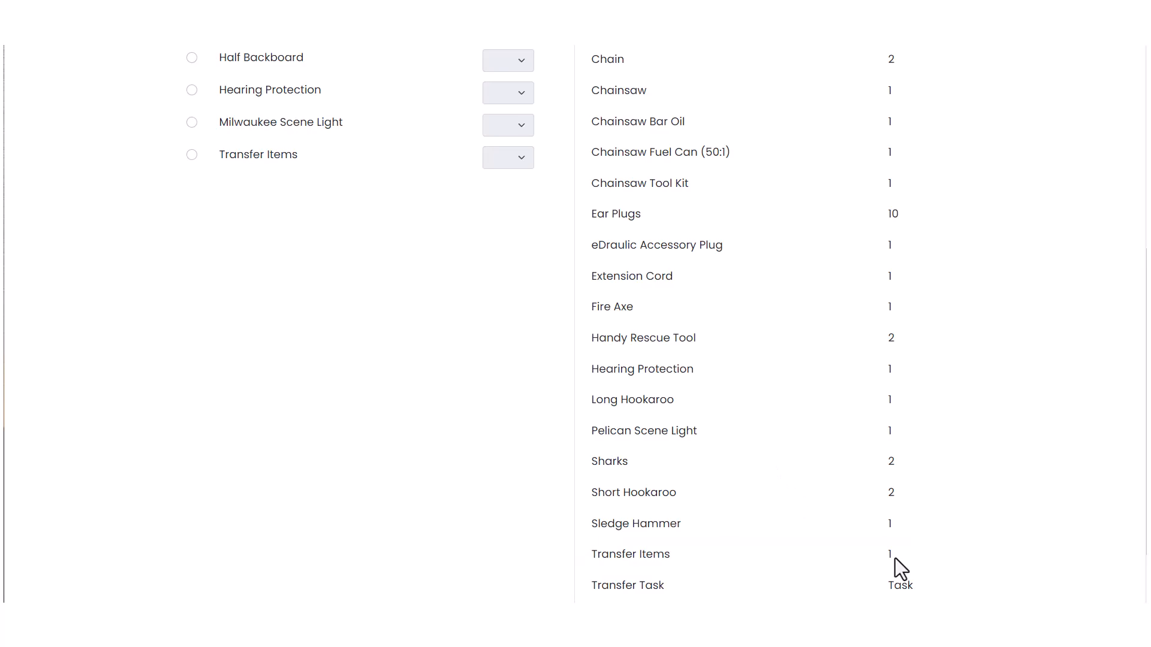
{"action": "left_click", "coordinate": [191, 156]}
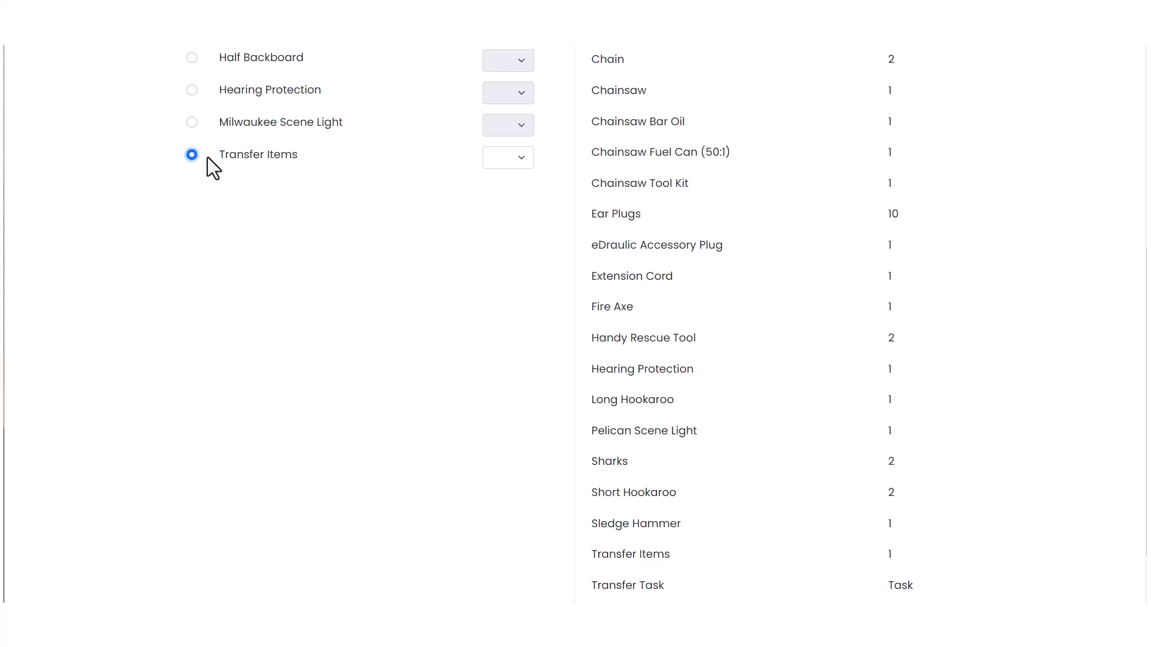
{"action": "left_click", "coordinate": [521, 159]}
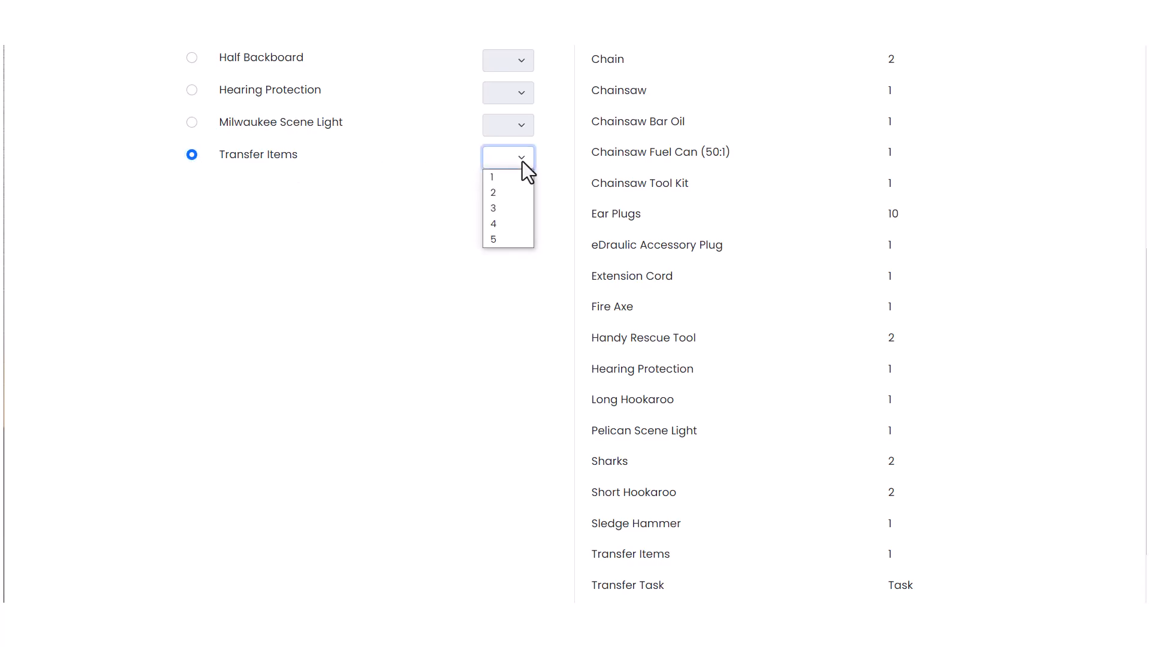
{"action": "left_click", "coordinate": [516, 217]}
{"action": "scroll", "coordinate": [510, 341], "scroll_direction": "down", "scroll_amount": 2}
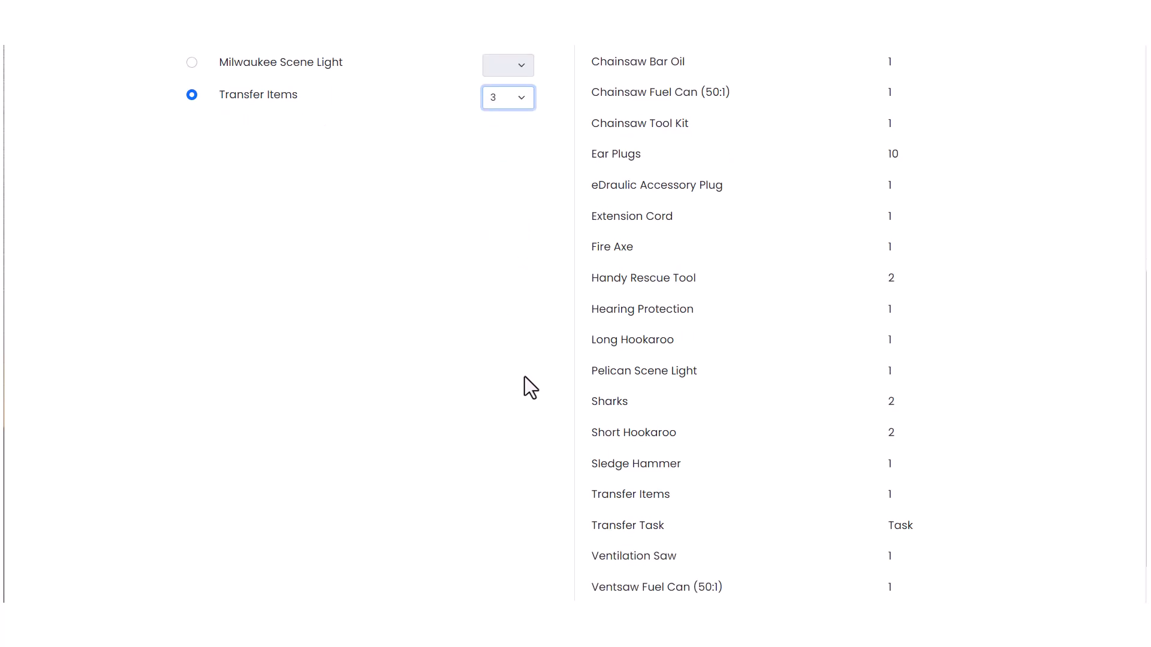
{"action": "left_click", "coordinate": [567, 555]}
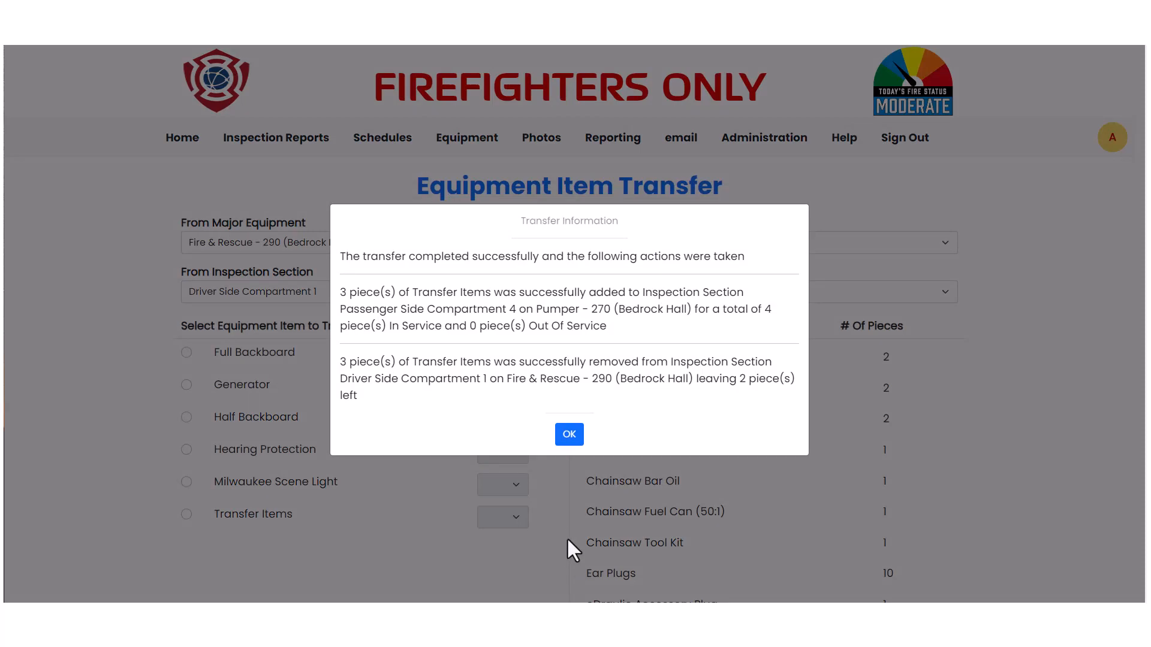
{"action": "left_click", "coordinate": [570, 442]}
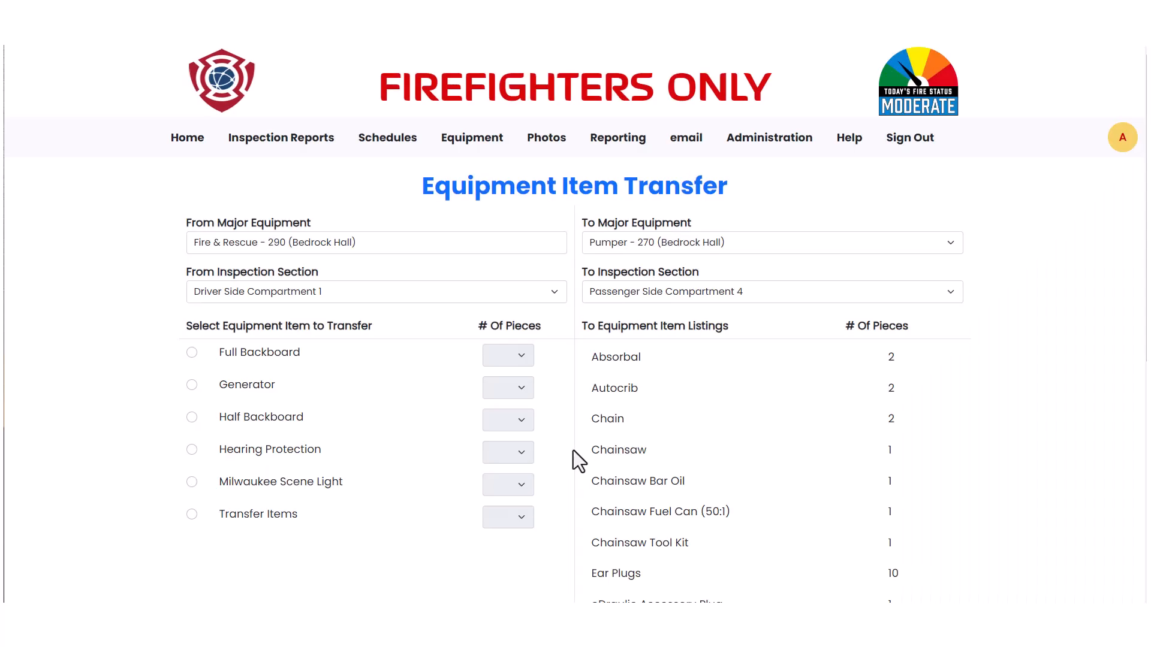
{"action": "scroll", "coordinate": [555, 477], "scroll_direction": "down", "scroll_amount": 5}
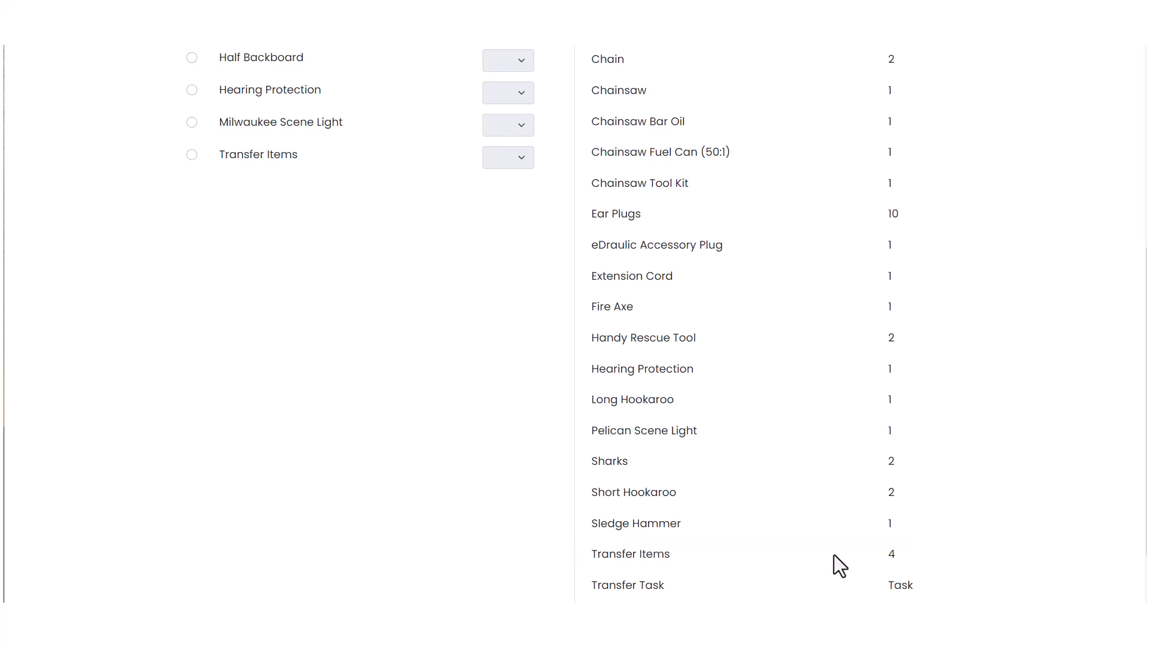
- Transfer the remaining 2 pieces of Transfer Items to Passenger Side Compartment 4, close the transfer summary and check both compartments' item lists
{"action": "left_click", "coordinate": [192, 156]}
{"action": "left_click", "coordinate": [519, 171]}
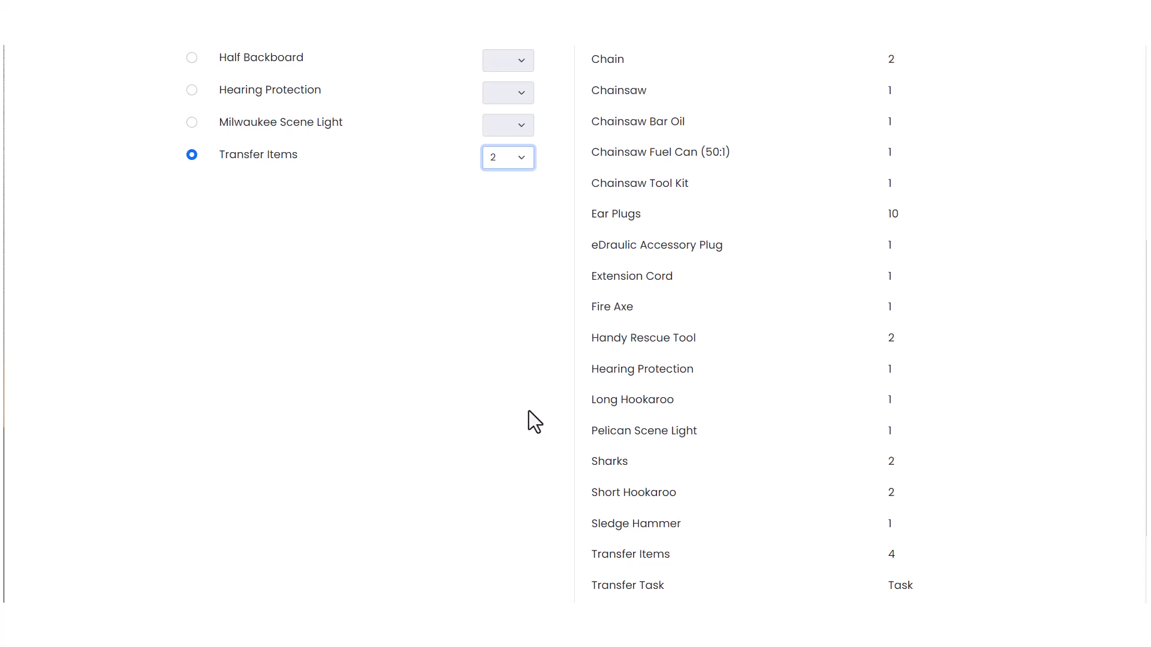
{"action": "scroll", "coordinate": [528, 412], "scroll_direction": "down", "scroll_amount": 3}
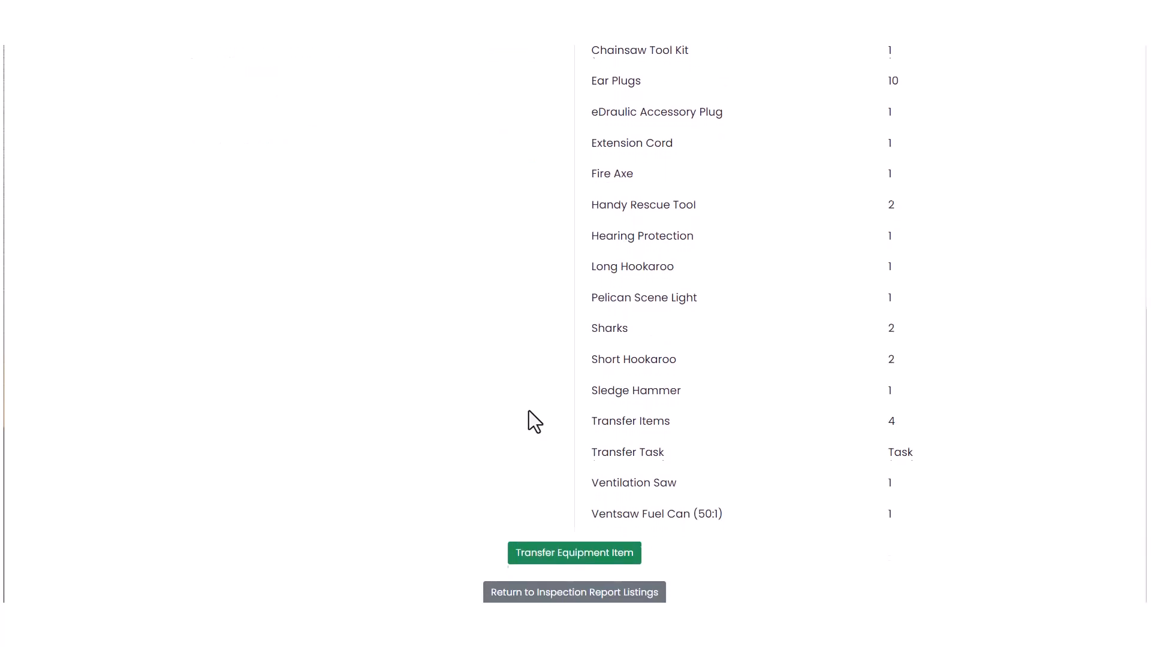
{"action": "left_click", "coordinate": [535, 553]}
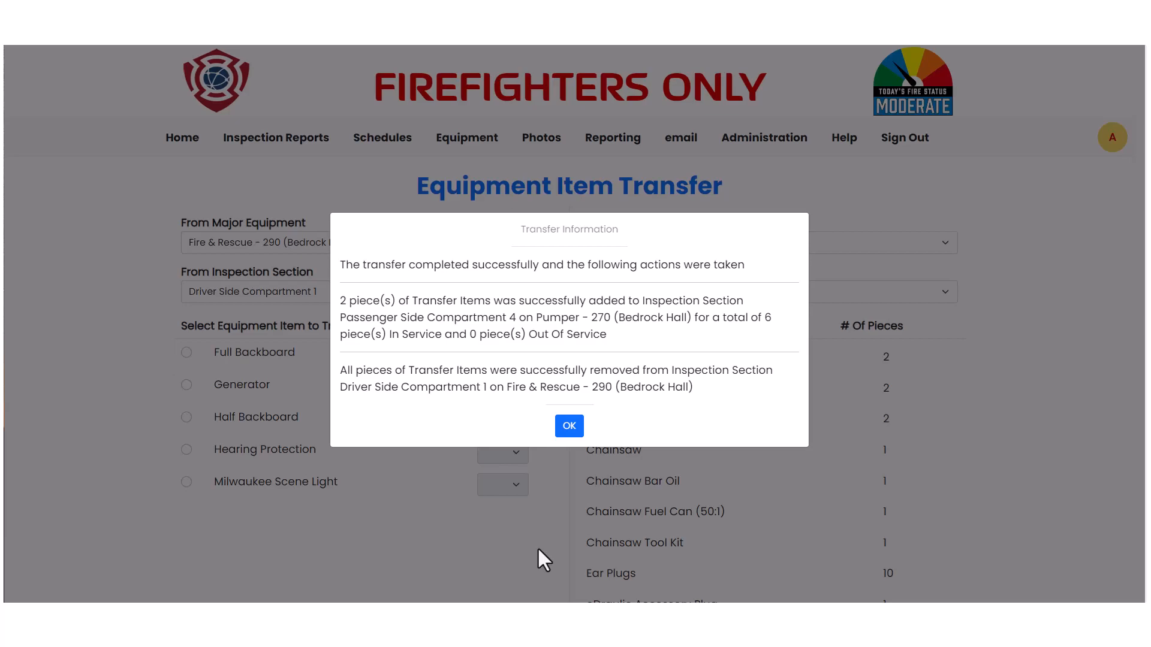
{"action": "left_click", "coordinate": [573, 437]}
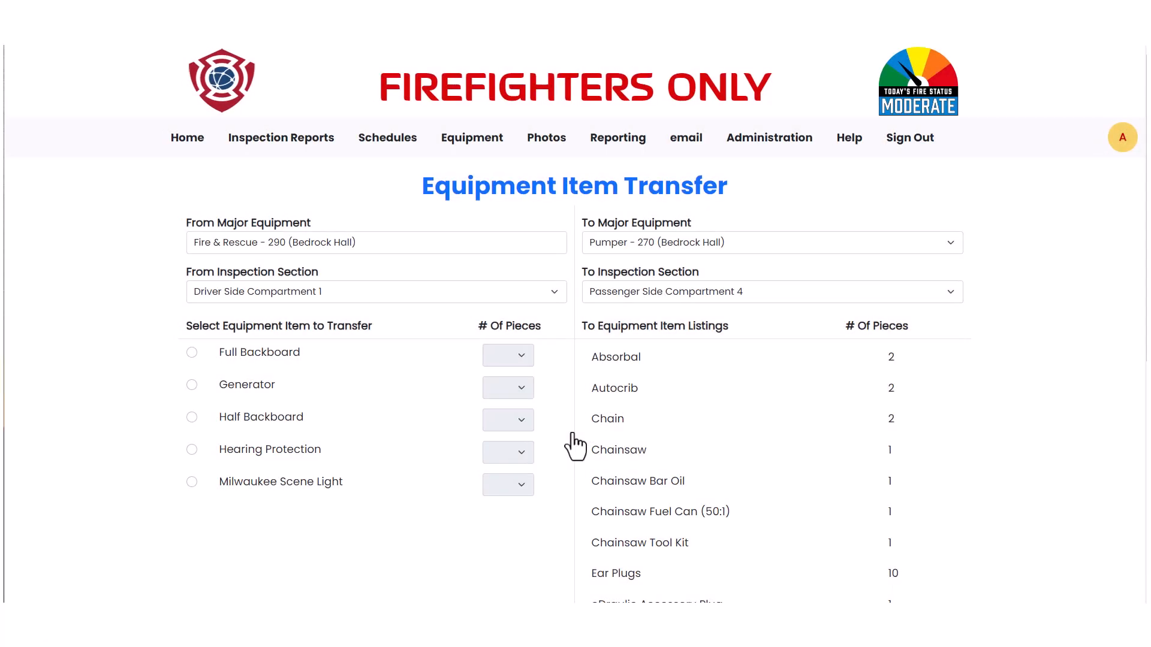
{"action": "scroll", "coordinate": [462, 512], "scroll_direction": "down", "scroll_amount": 1}
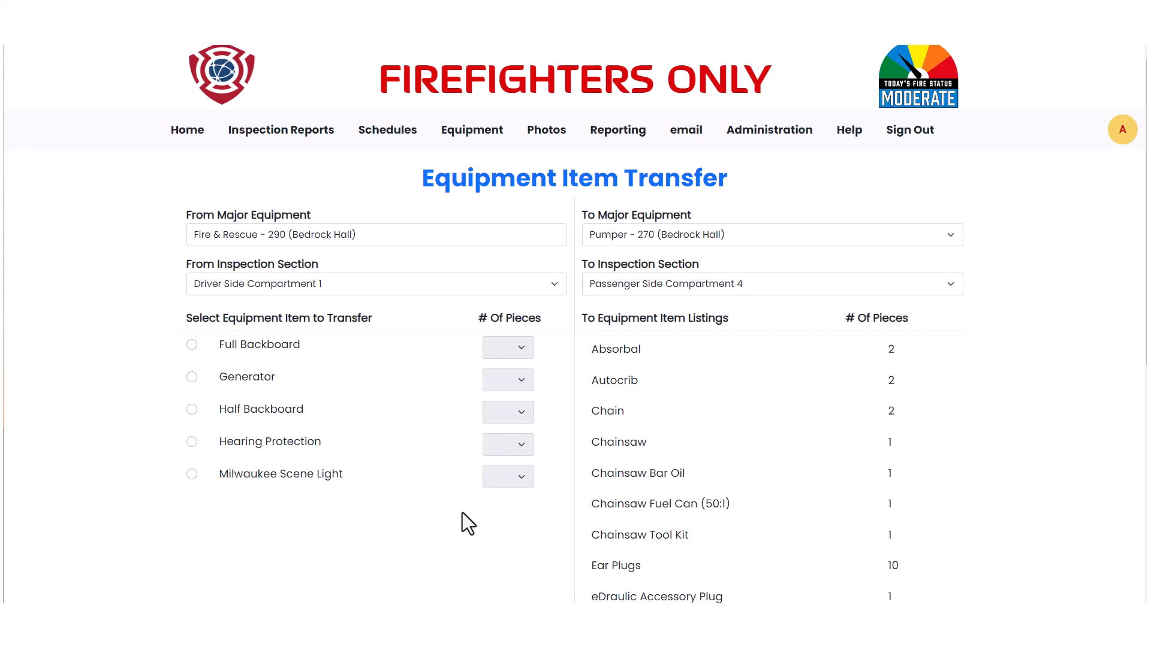
{"action": "scroll", "coordinate": [462, 514], "scroll_direction": "down", "scroll_amount": 5}
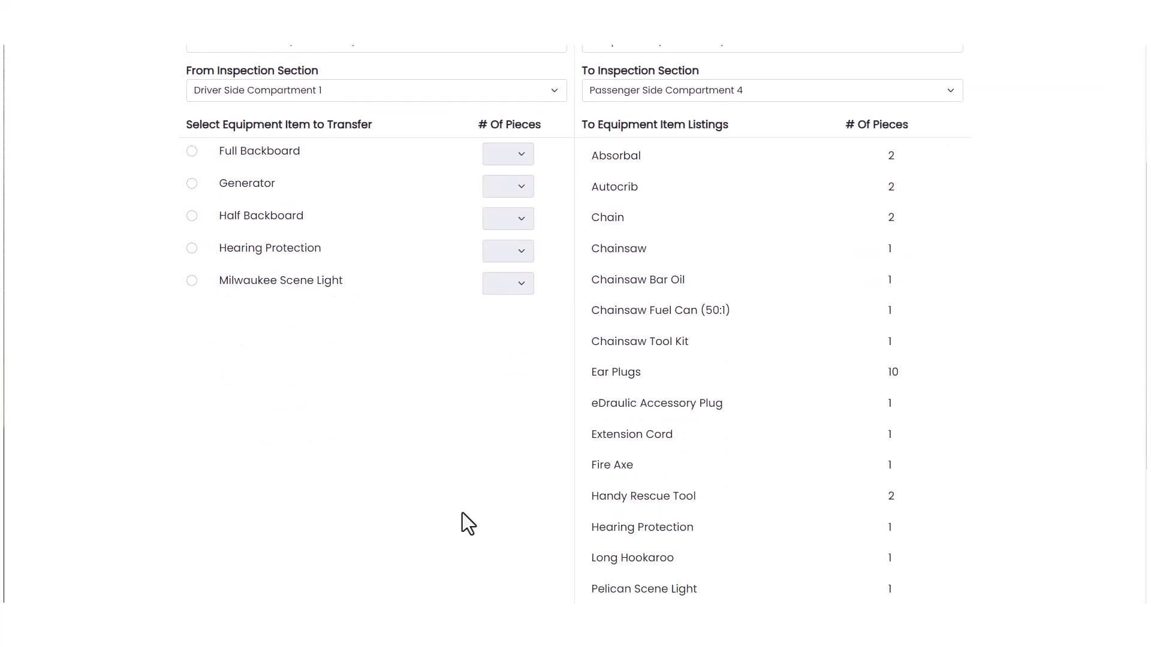
{"action": "scroll", "coordinate": [462, 513], "scroll_direction": "down", "scroll_amount": 2}
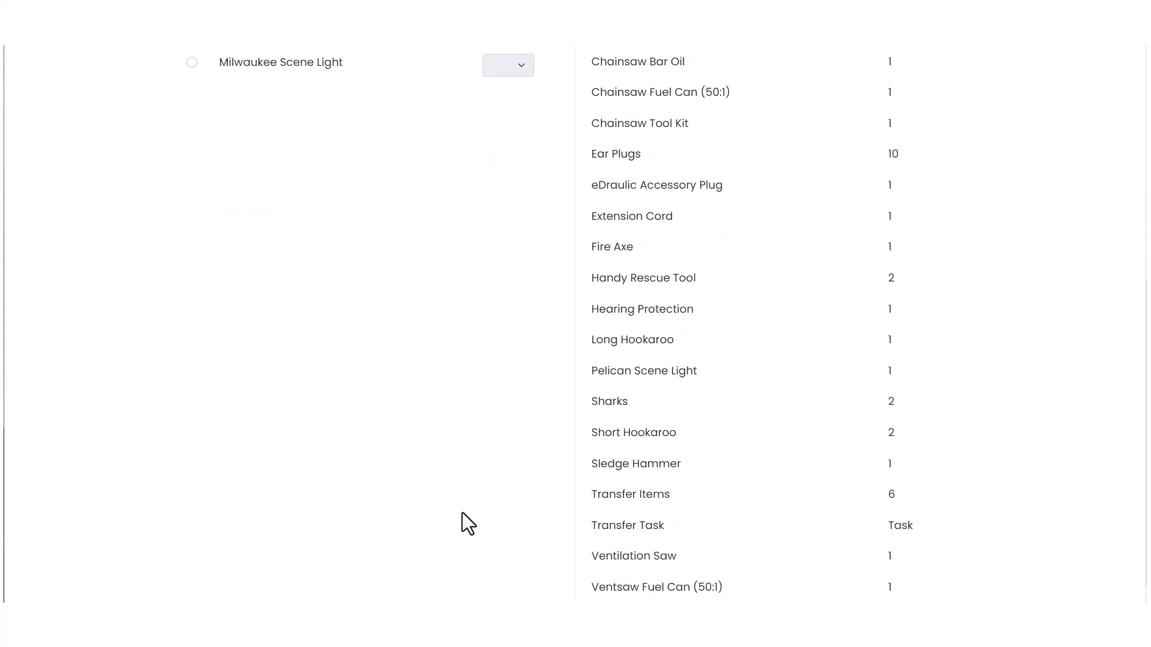
{"action": "scroll", "coordinate": [462, 514], "scroll_direction": "down", "scroll_amount": 1}
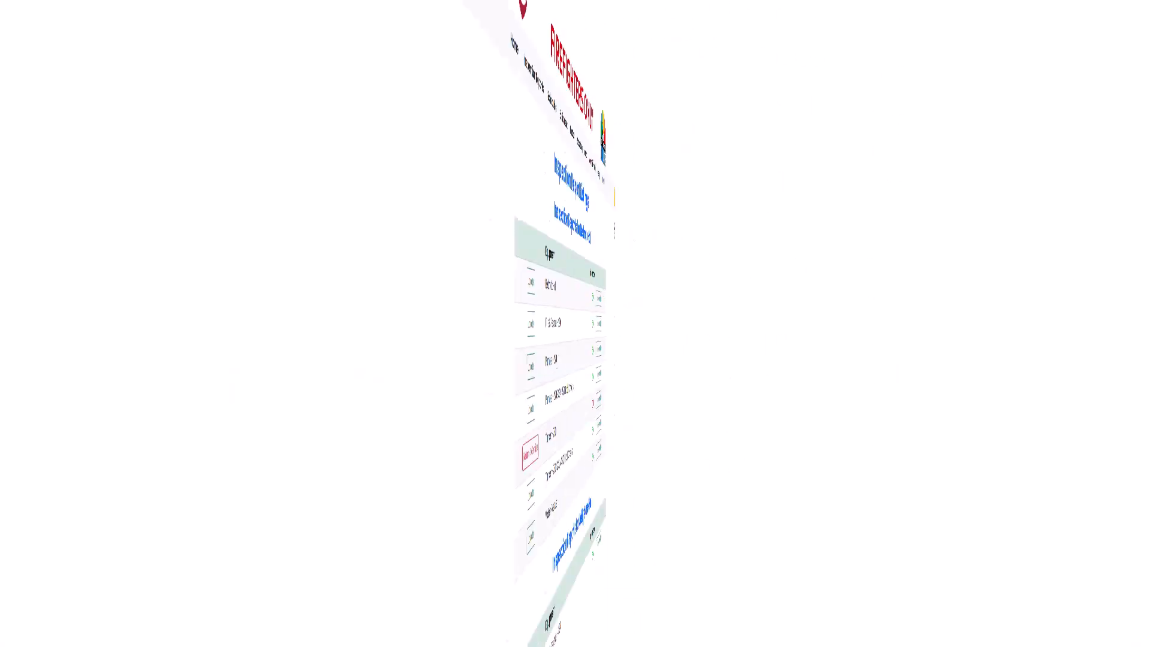
- Open a new item transfer for Fire & Rescue - 290 with Driver Side Compartment 1 as source and show the available destination inspection sections
{"action": "left_click", "coordinate": [839, 327]}
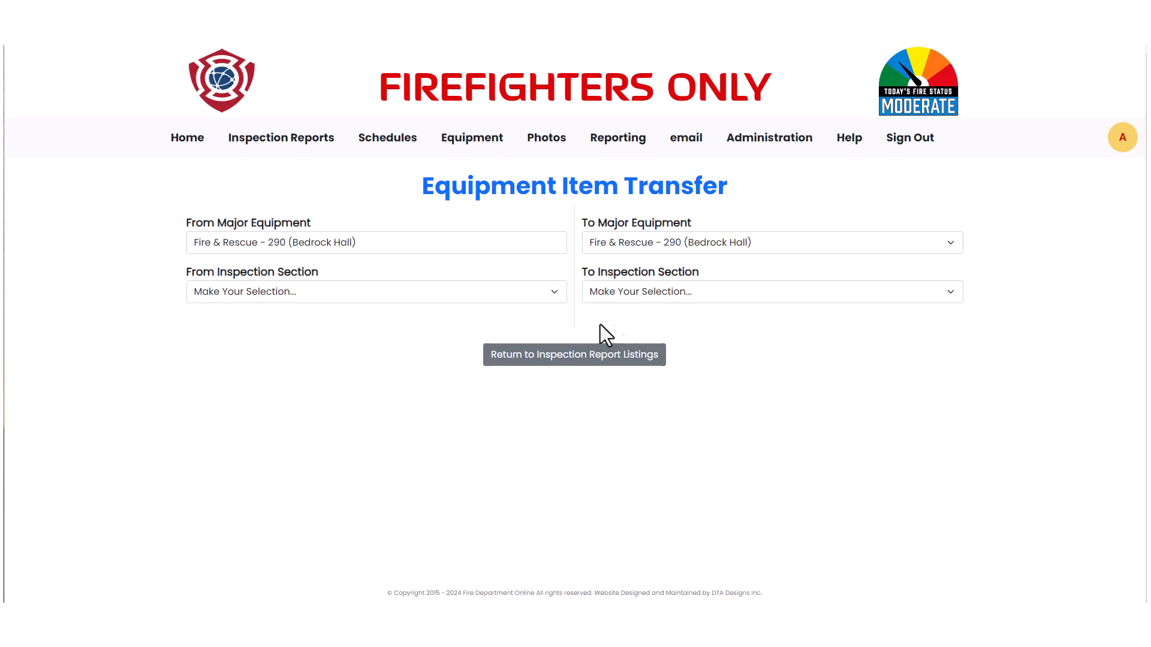
{"action": "left_click", "coordinate": [480, 297]}
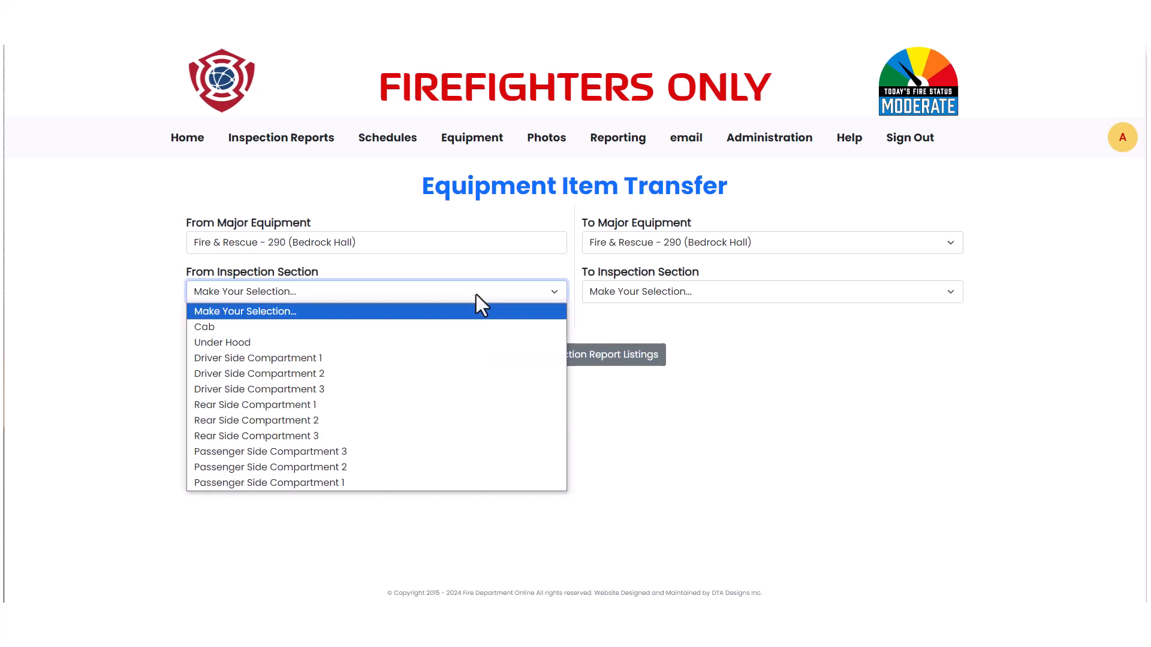
{"action": "left_click", "coordinate": [331, 362]}
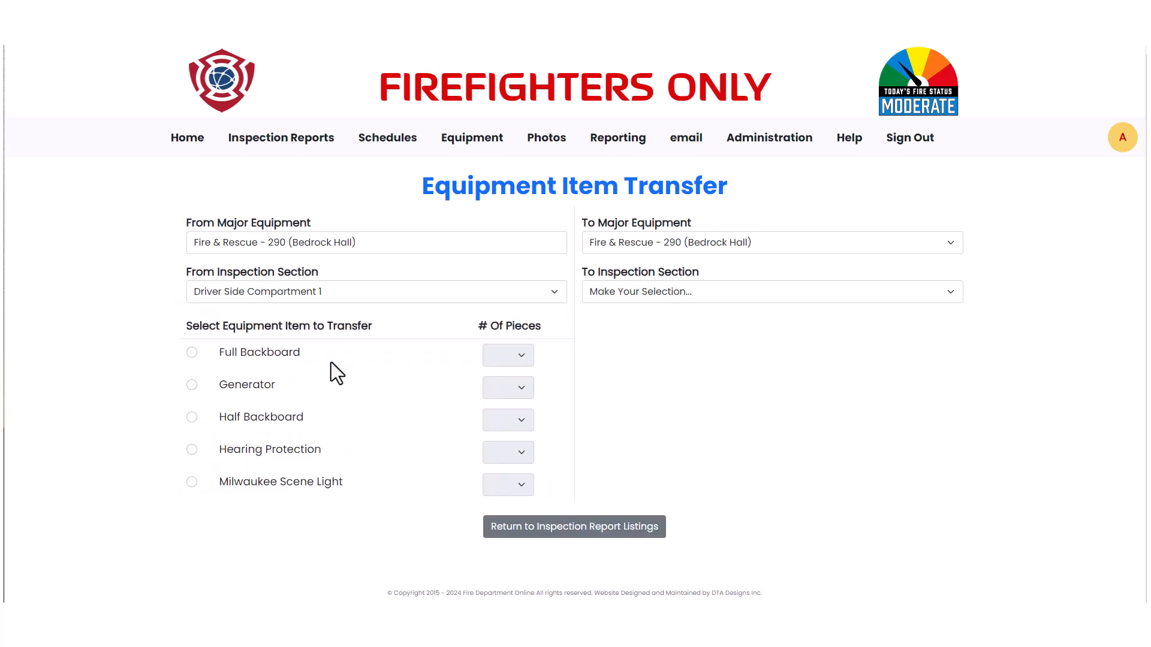
{"action": "left_click", "coordinate": [646, 291]}
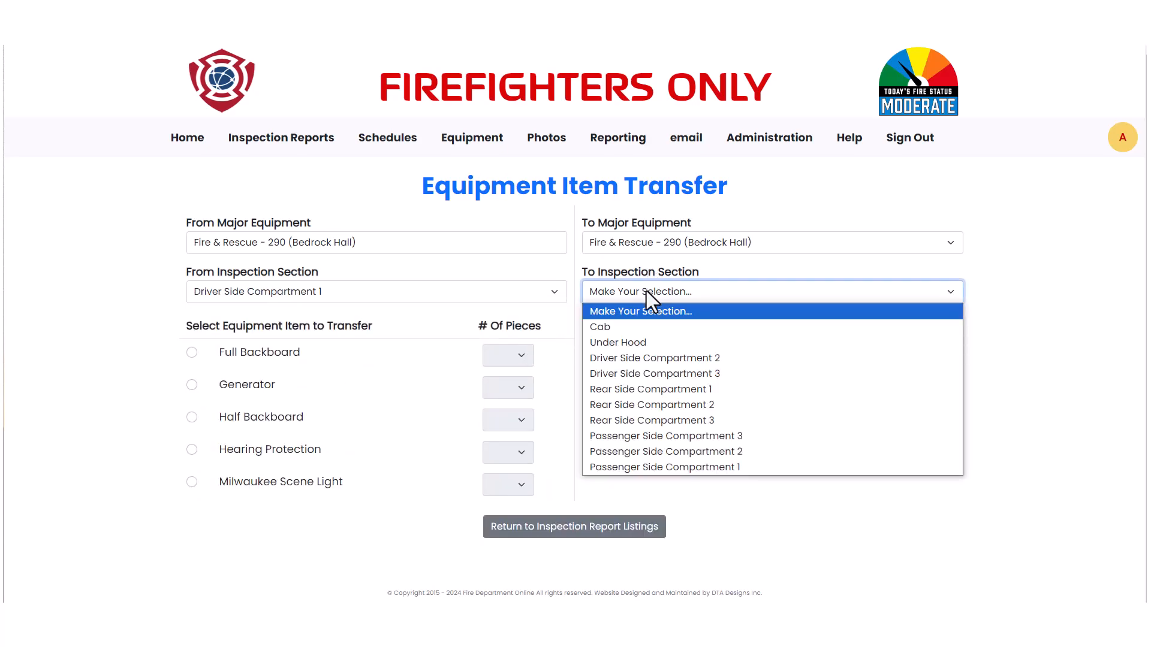